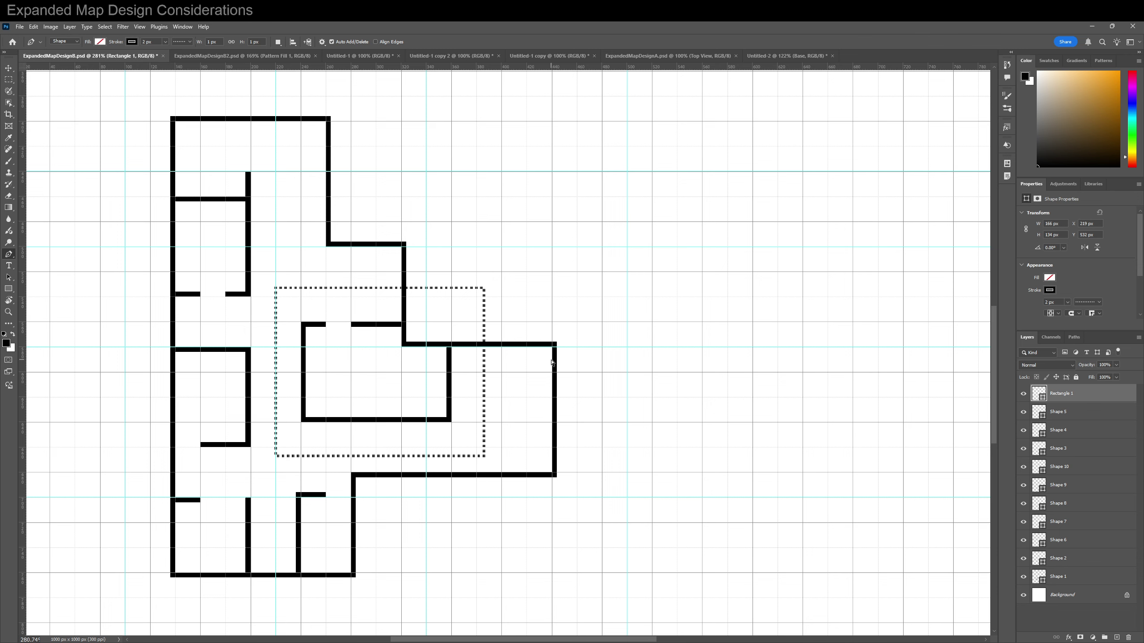
Hide the guides in ExpandedMapDesignB and compare the whole floor plan with the furnished room detail in ExpandedMapDesignB2
{"action": "key", "text": "ctrl+h"}
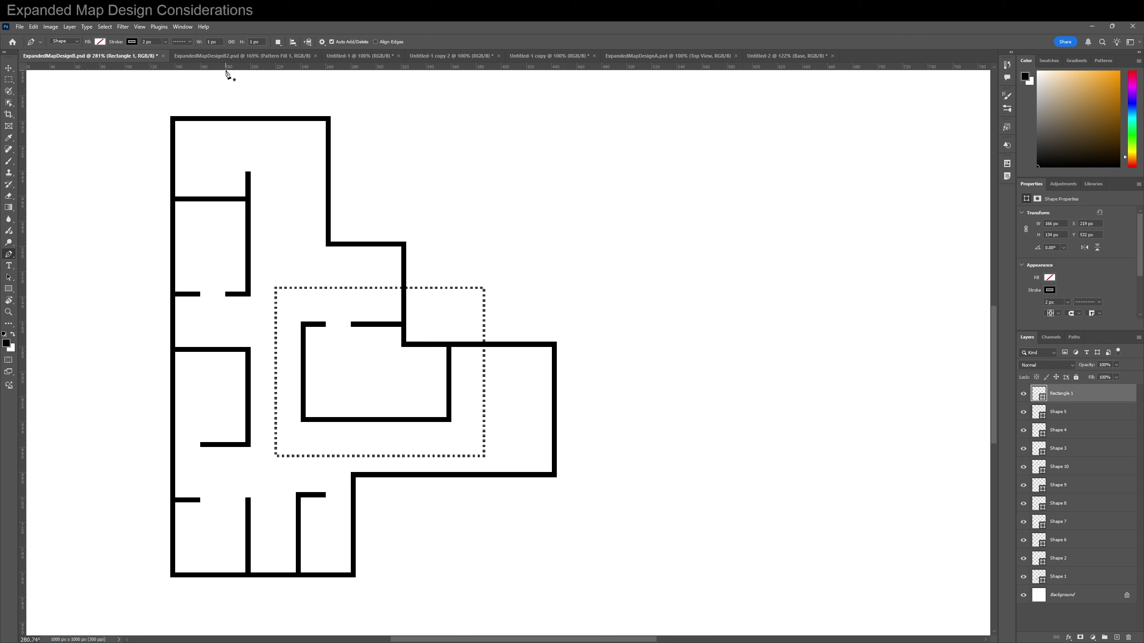
{"action": "left_click", "coordinate": [223, 56]}
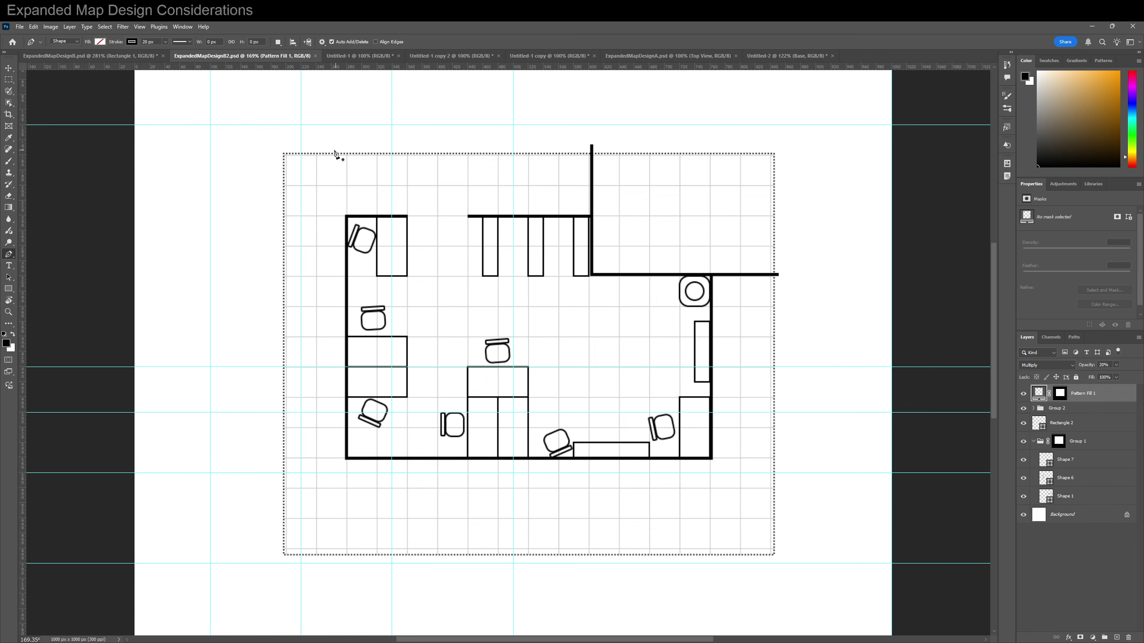
{"action": "left_click", "coordinate": [109, 56]}
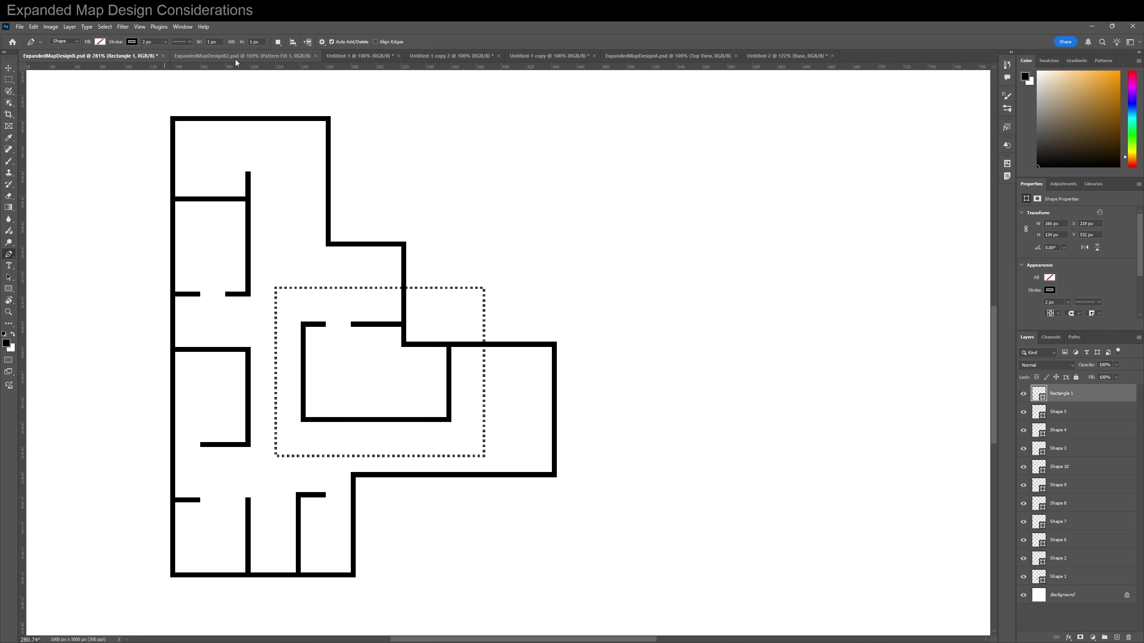
{"action": "left_click", "coordinate": [235, 58]}
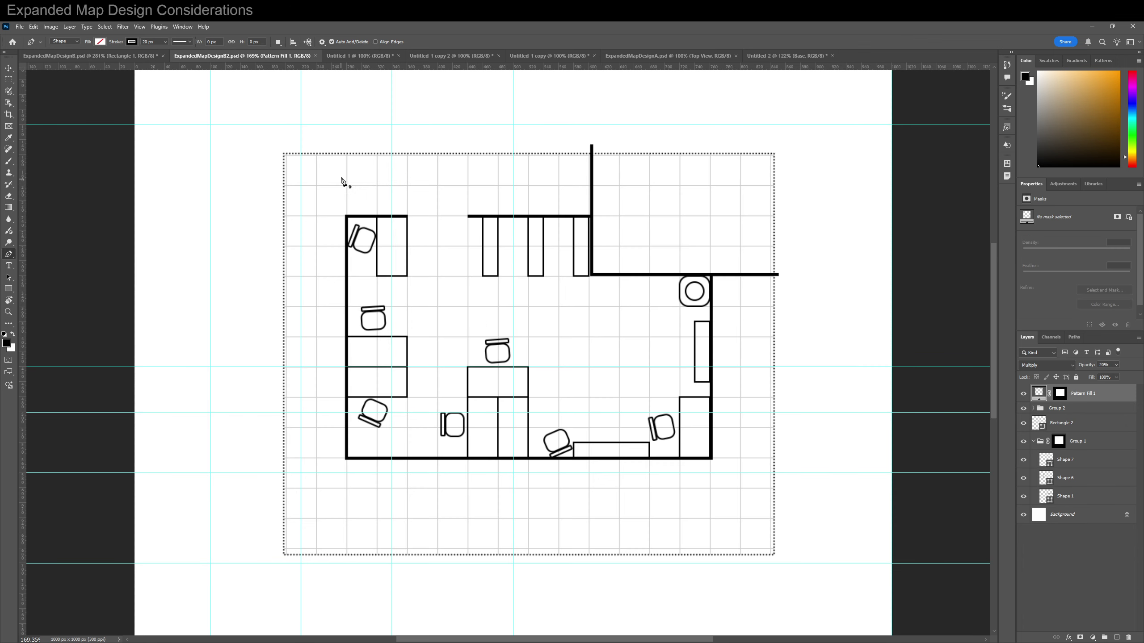
{"action": "left_click", "coordinate": [94, 55]}
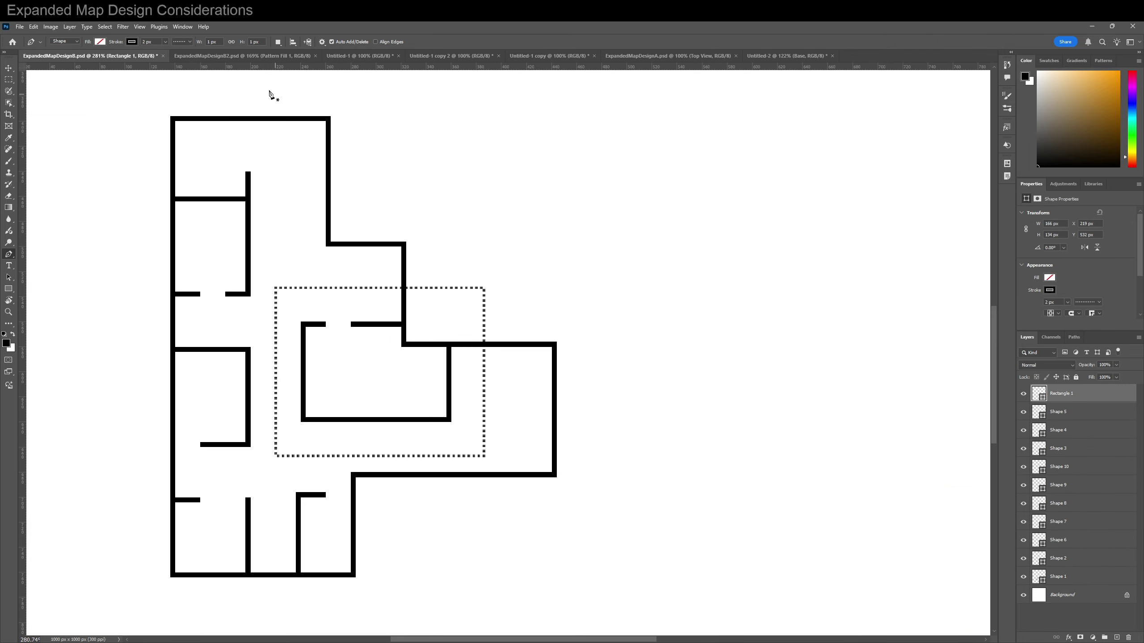
{"action": "left_click", "coordinate": [218, 59]}
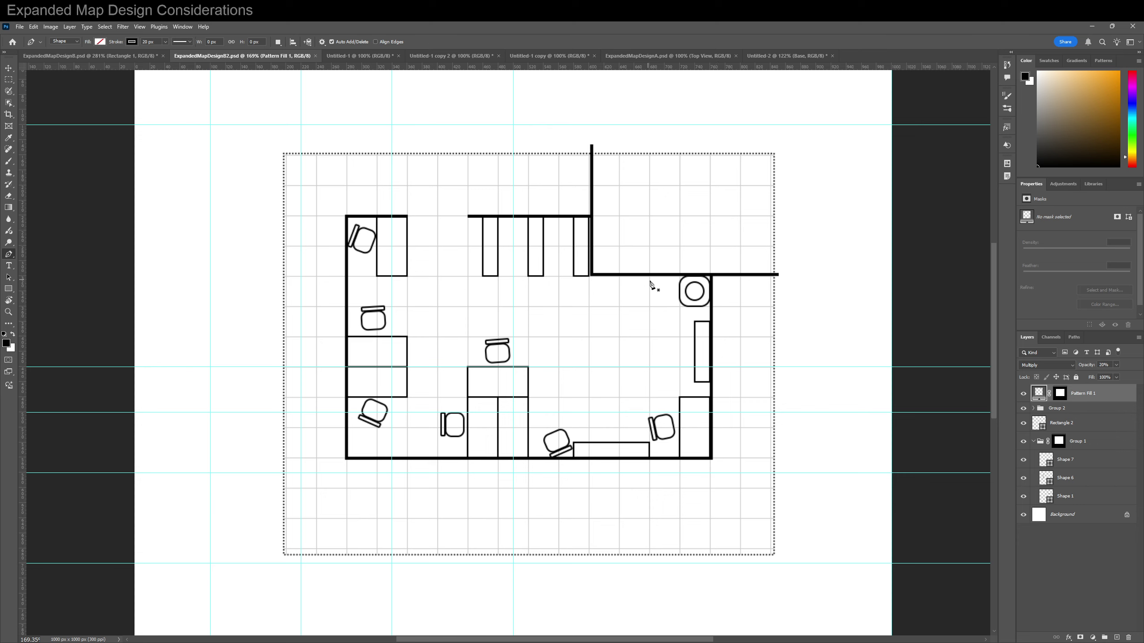
Compare the grayscale, blue-to-purple and red-to-green versions of the colour-keyed rectangle map across the three Untitled-1 documents
{"action": "left_click", "coordinate": [362, 57]}
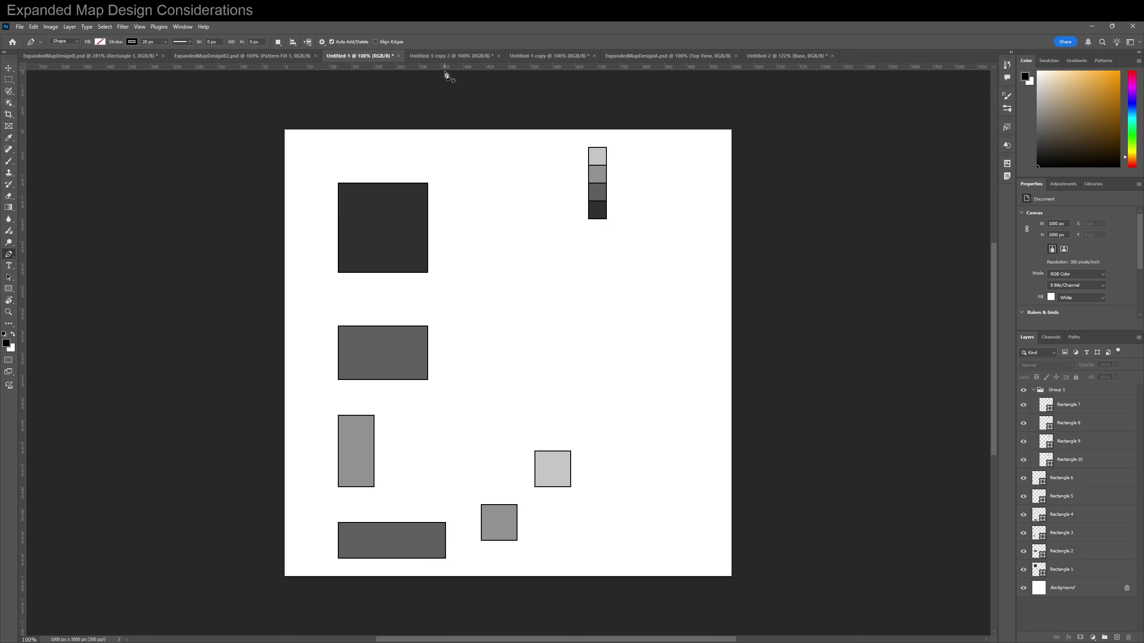
{"action": "left_click", "coordinate": [446, 56]}
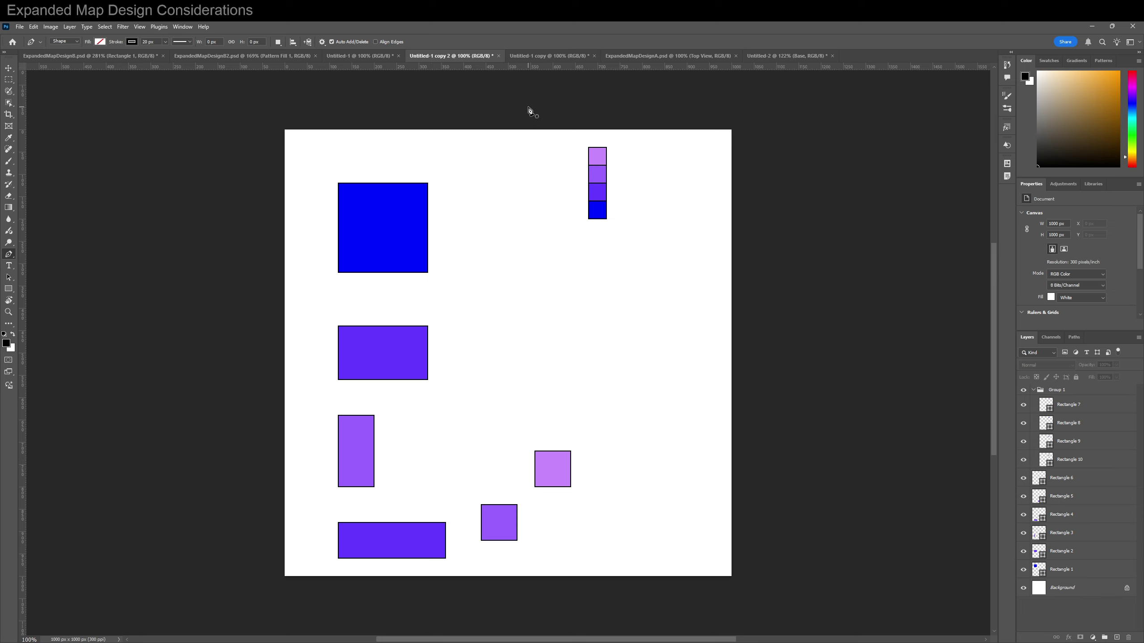
{"action": "left_click", "coordinate": [538, 56]}
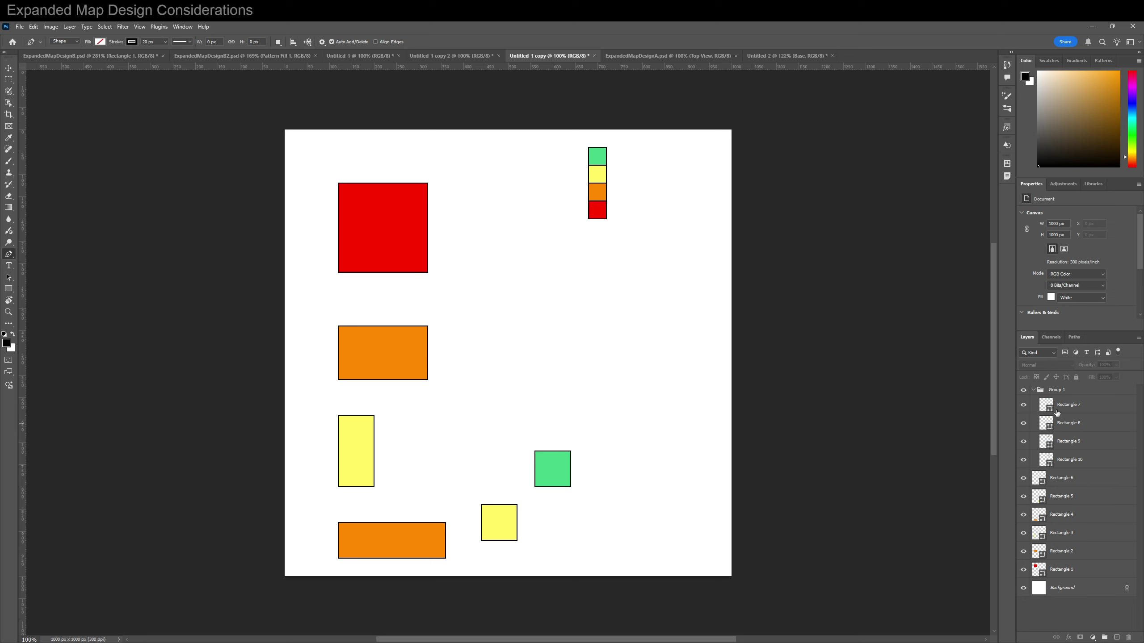
Lower the opacity of Group 1 and all the rectangle layers above the background to about 48%
{"action": "left_click", "coordinate": [1061, 392]}
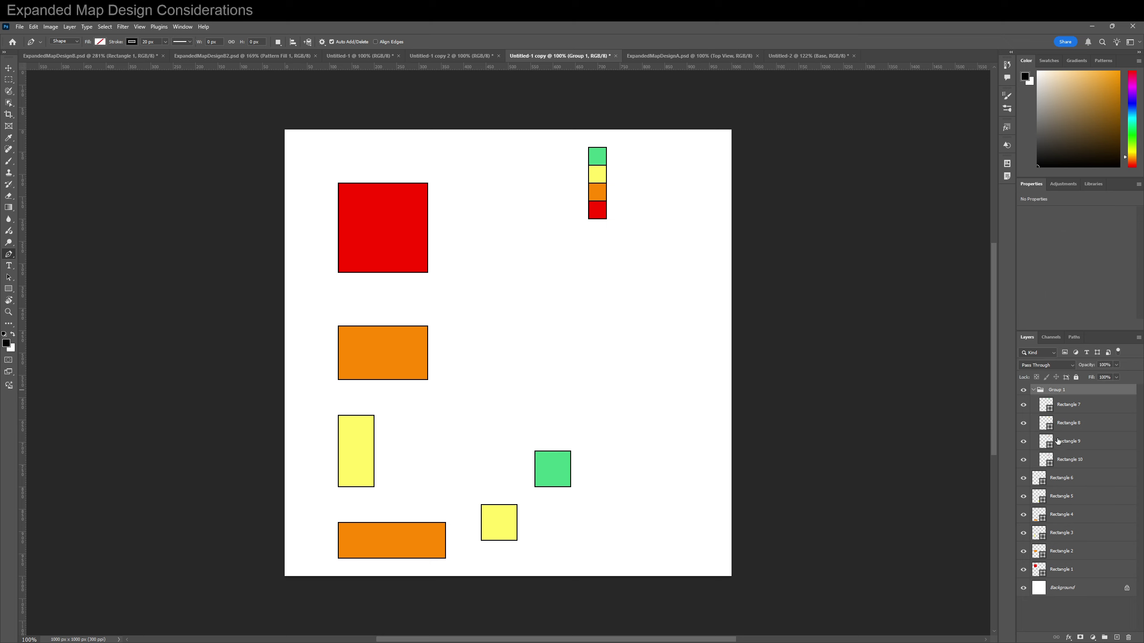
{"action": "left_click", "coordinate": [1068, 572], "text": "shift"}
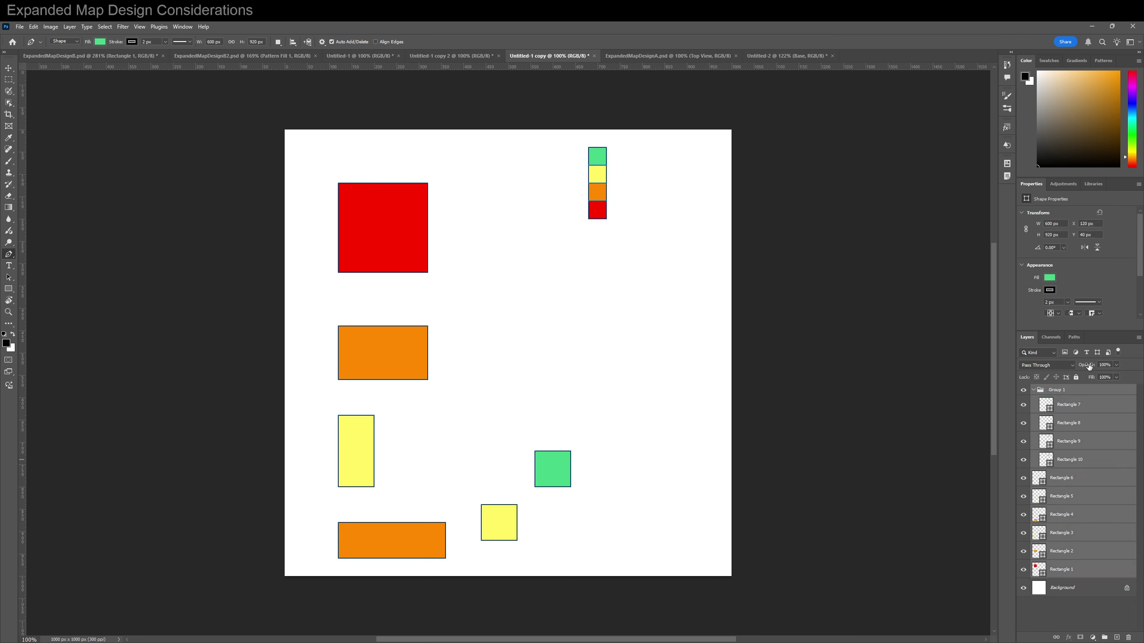
{"action": "left_click_drag", "start_coordinate": [1089, 367], "coordinate": [1065, 368]}
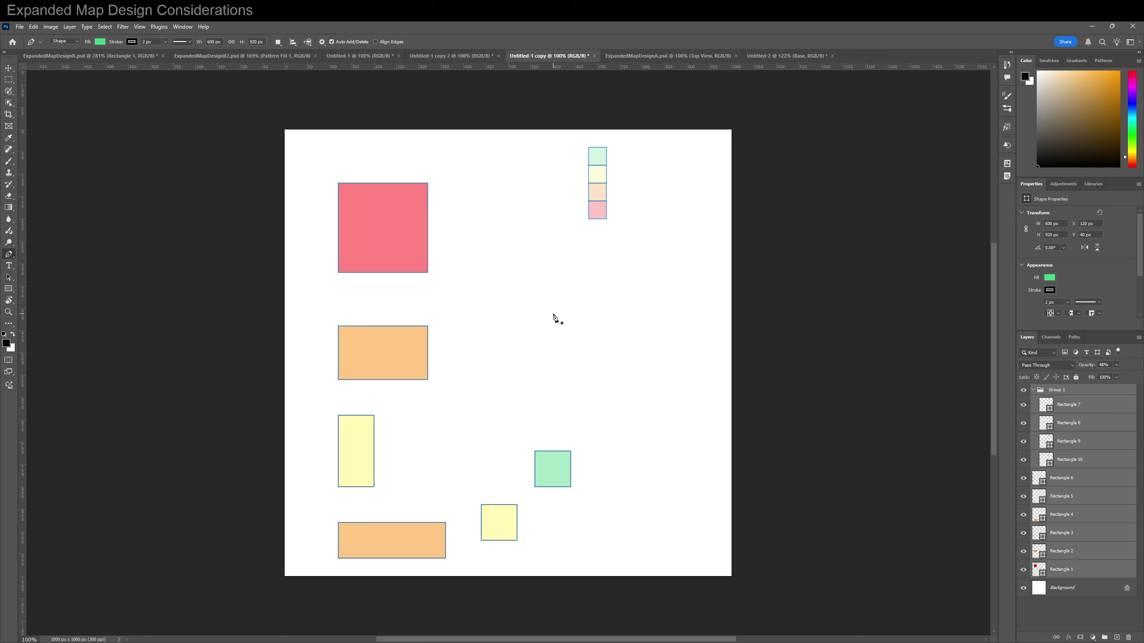
In ExpandedMapDesignA, add vertical guides at both sides of the table and a horizontal guide at tabletop height through the lower views
{"action": "left_click", "coordinate": [630, 55]}
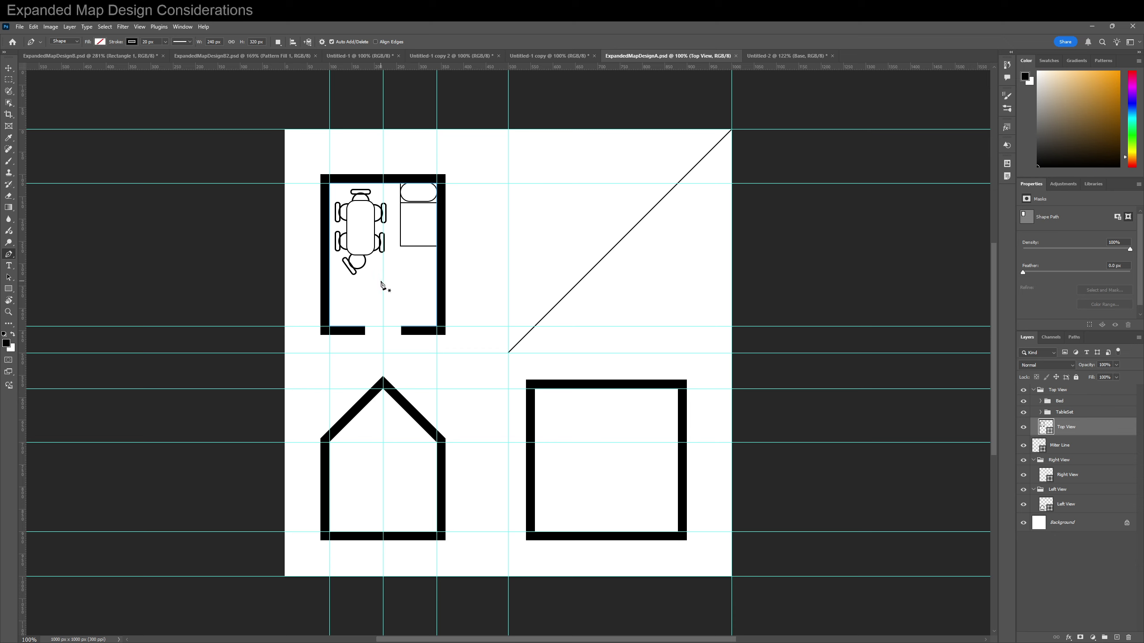
{"action": "key", "text": "v"}
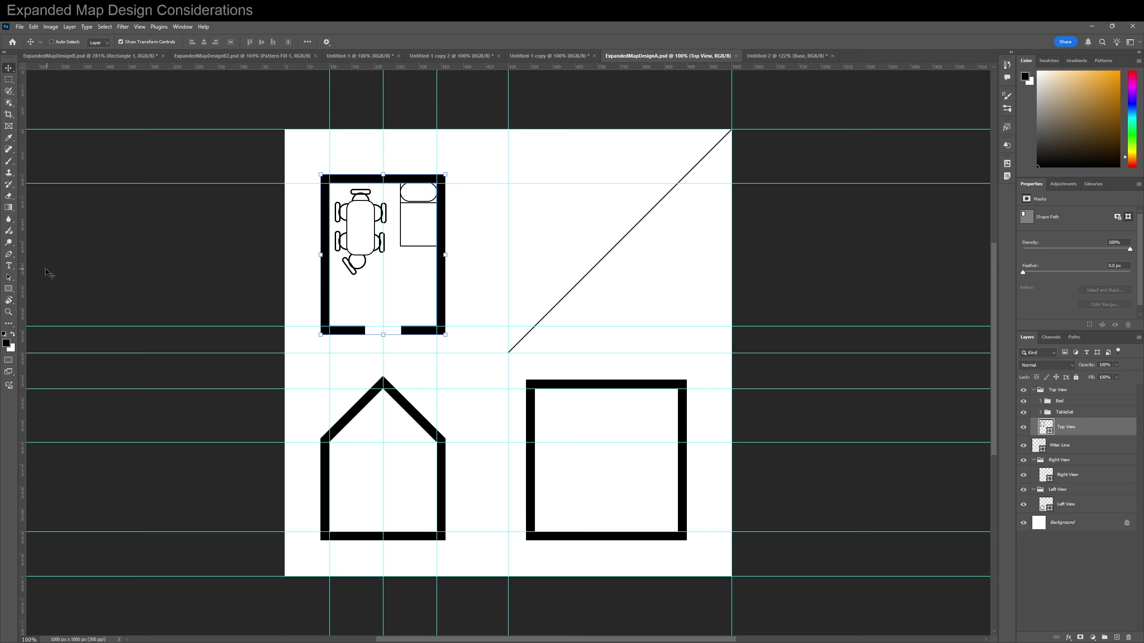
{"action": "left_click_drag", "start_coordinate": [21, 211], "coordinate": [346, 259]}
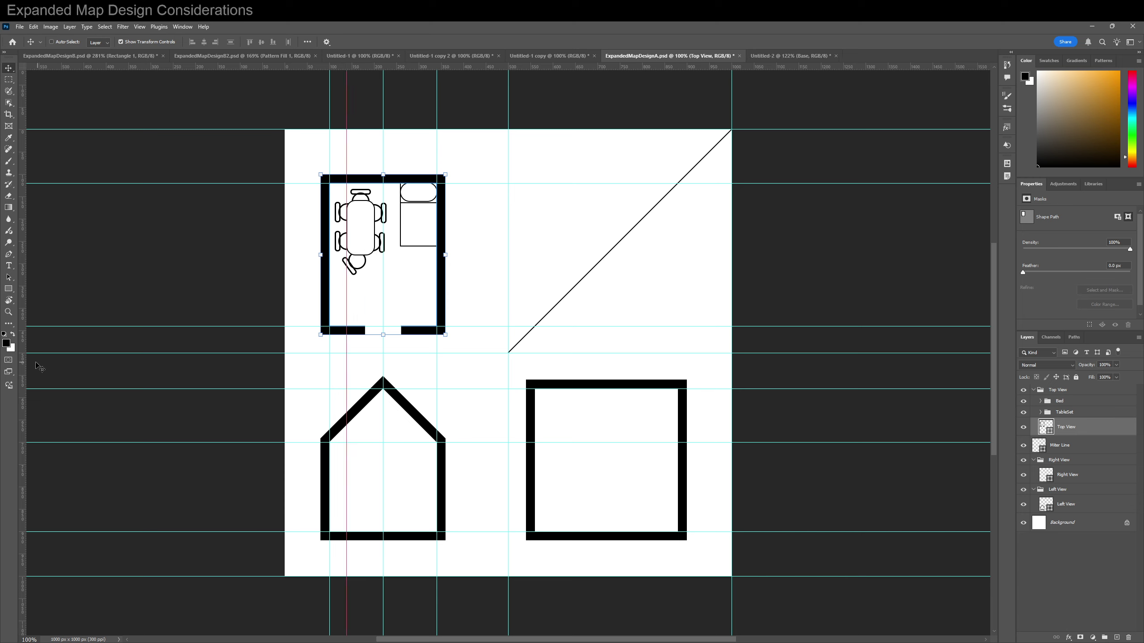
{"action": "left_click_drag", "start_coordinate": [23, 365], "coordinate": [375, 345]}
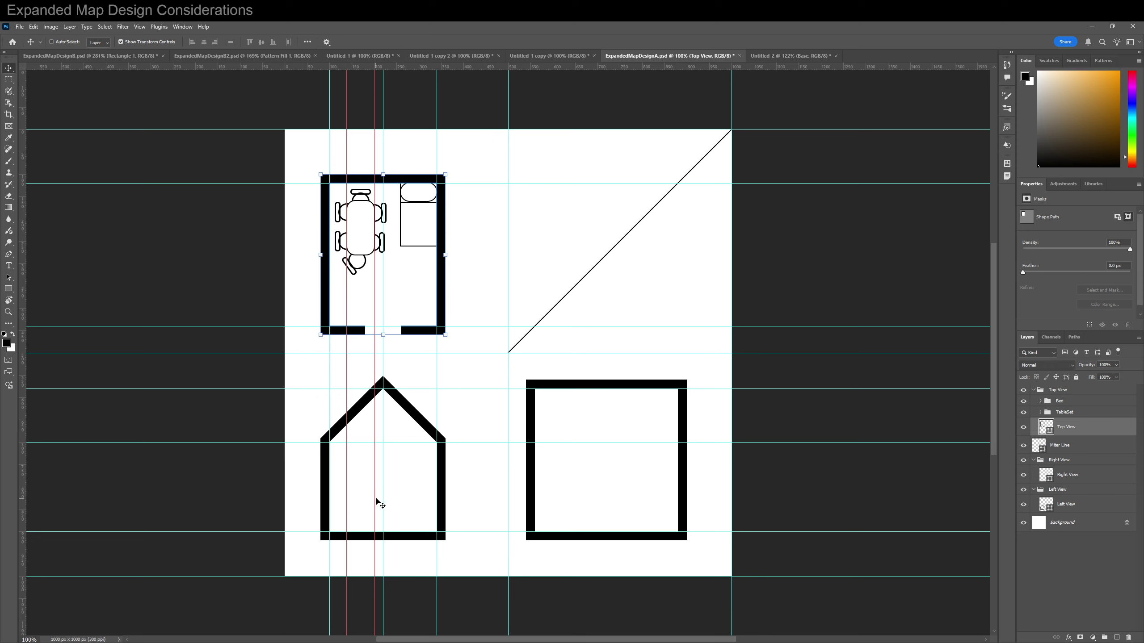
{"action": "left_click_drag", "start_coordinate": [119, 69], "coordinate": [191, 502]}
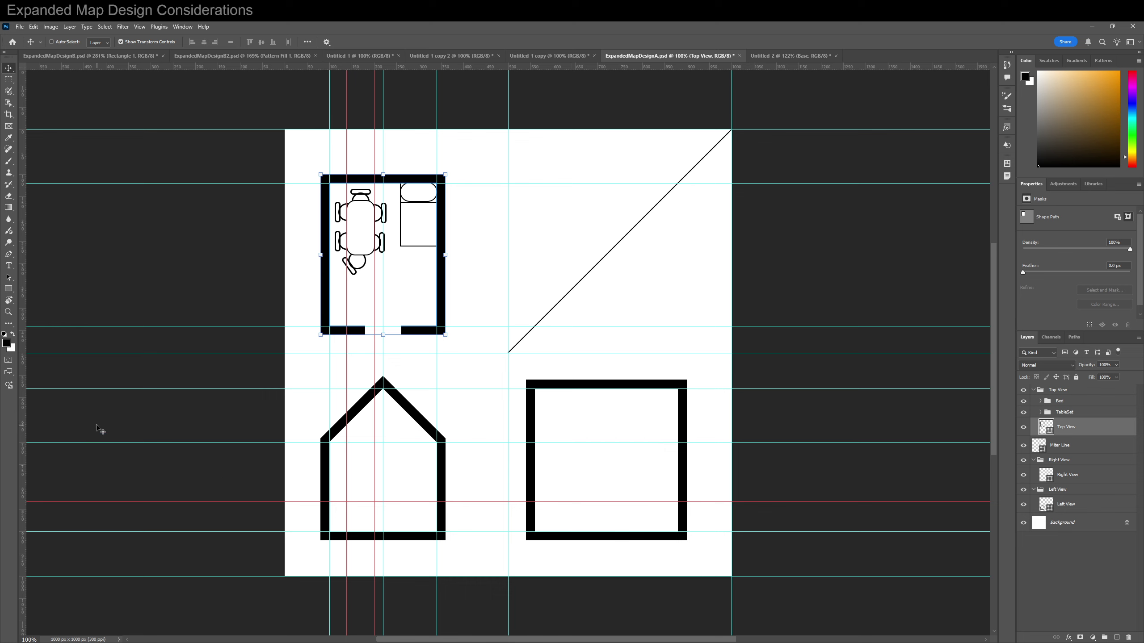
{"action": "key", "text": "u"}
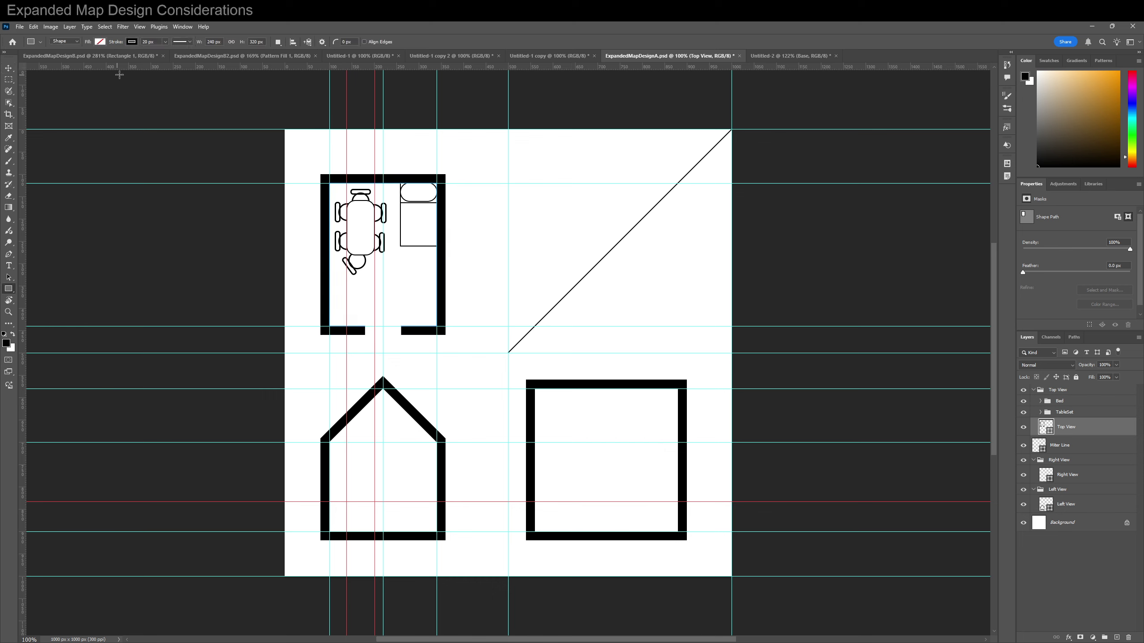
{"action": "left_click", "coordinate": [101, 42]}
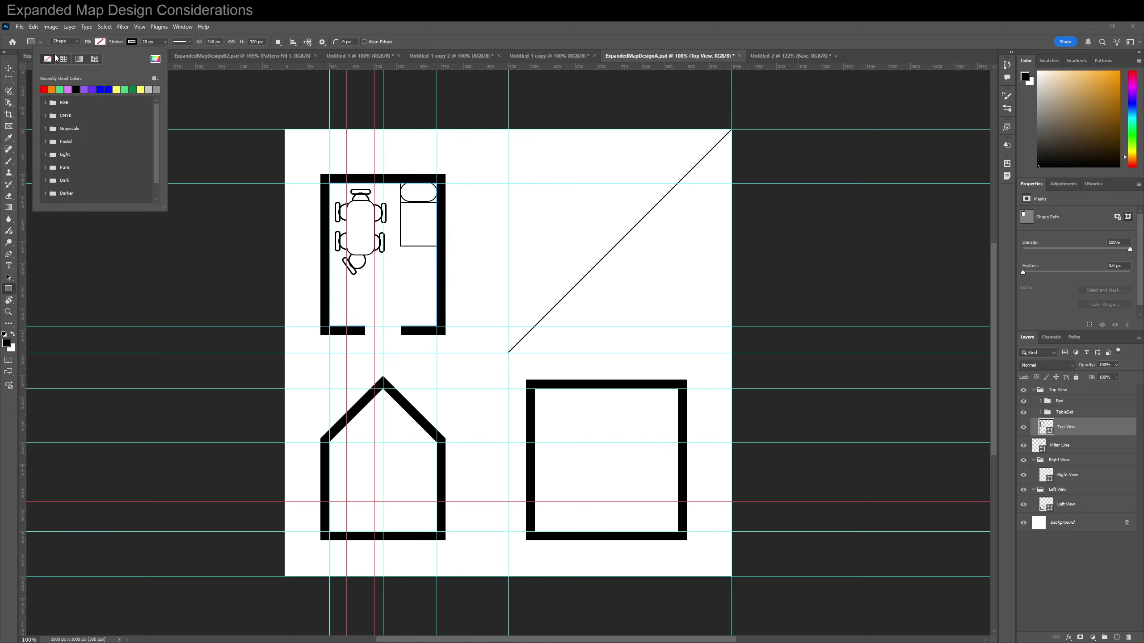
{"action": "left_click", "coordinate": [149, 43]}
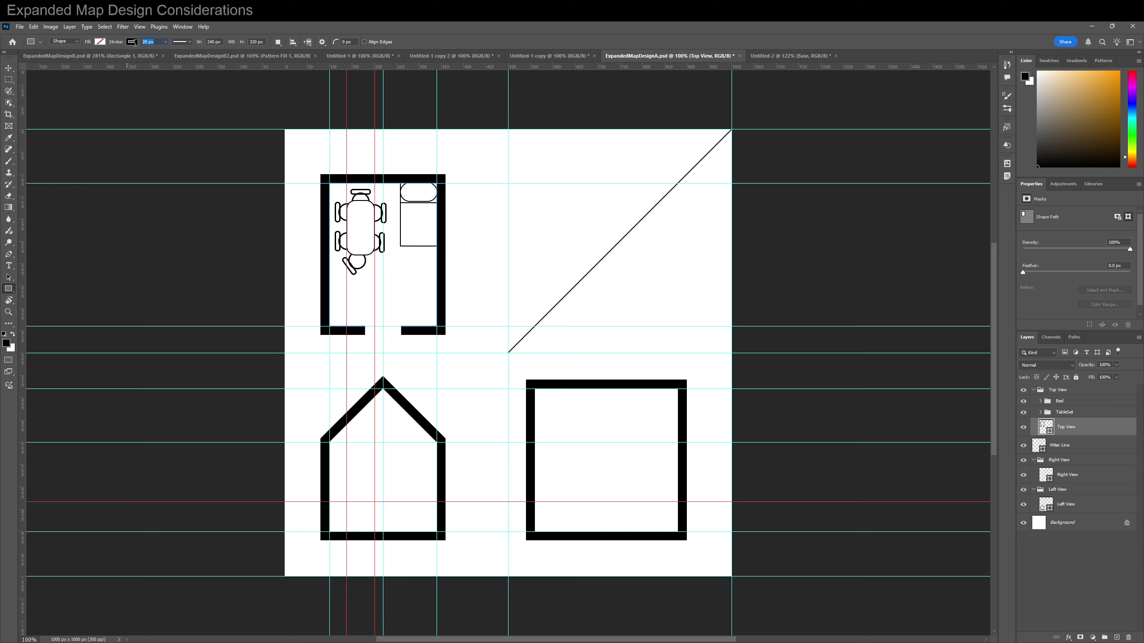
{"action": "type", "text": "5"}
{"action": "key", "text": "Return"}
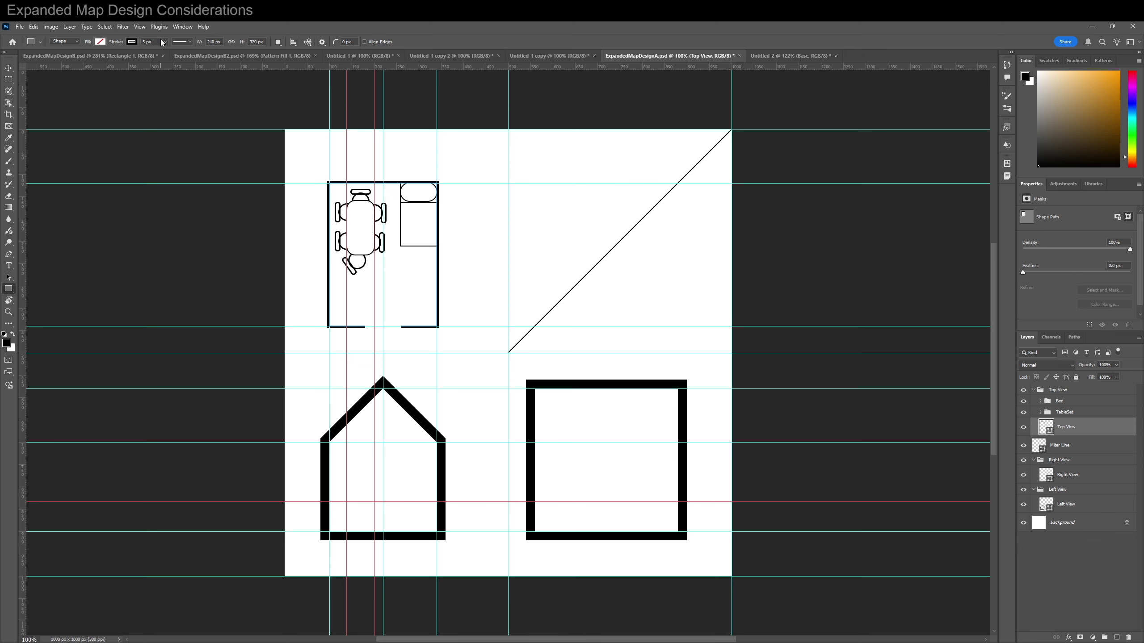
{"action": "key", "text": "ctrl+z"}
{"action": "key", "text": "ctrl+z"}
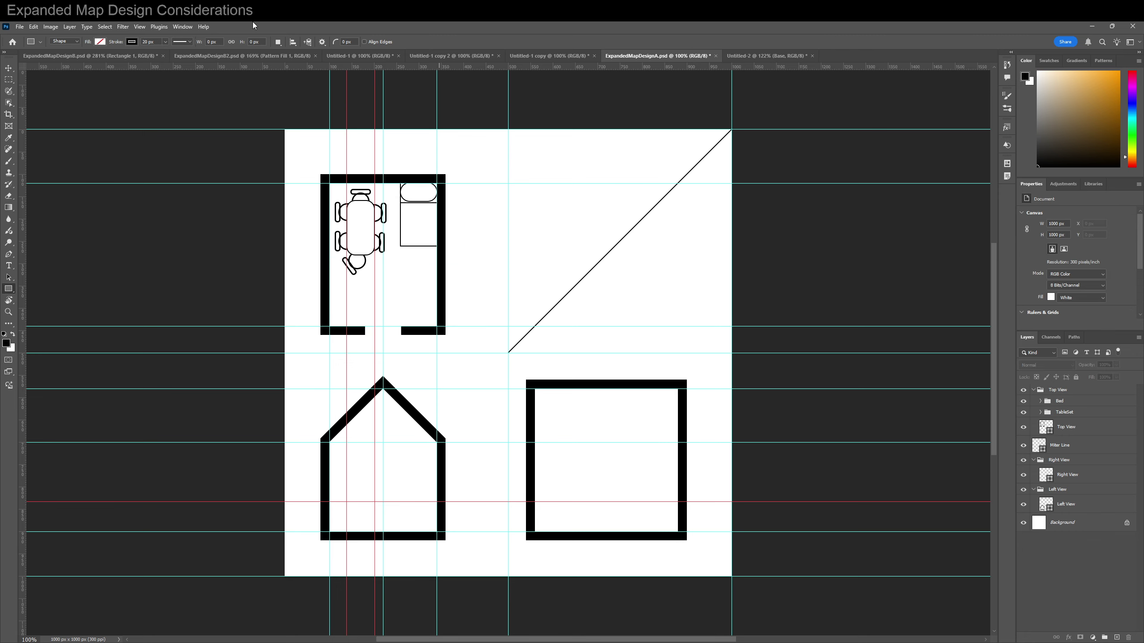
Draw an unfilled tabletop rectangle about 64 × 19 px with a 5 px stroke between the guides in the gabled house view
{"action": "left_click", "coordinate": [152, 42]}
{"action": "type", "text": "5"}
{"action": "left_click_drag", "start_coordinate": [348, 501], "coordinate": [376, 510]}
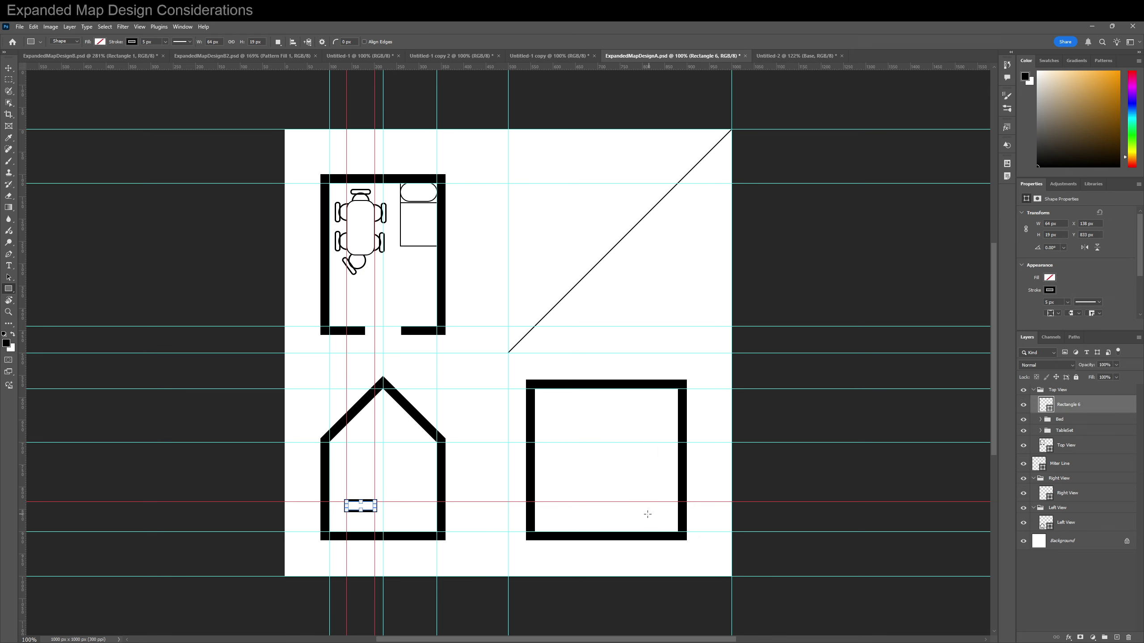
Project the table's depth across the miter line with guides and draw a tabletop rectangle about 123 × 25 px in the right view
{"action": "left_click_drag", "start_coordinate": [385, 67], "coordinate": [403, 201]}
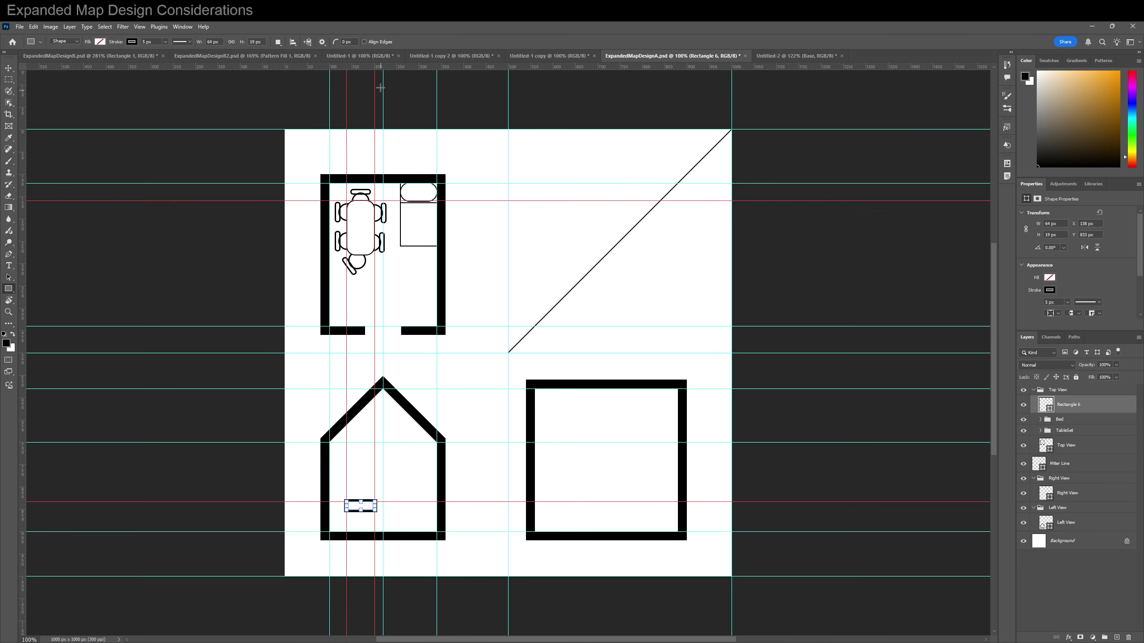
{"action": "left_click_drag", "start_coordinate": [377, 65], "coordinate": [401, 254]}
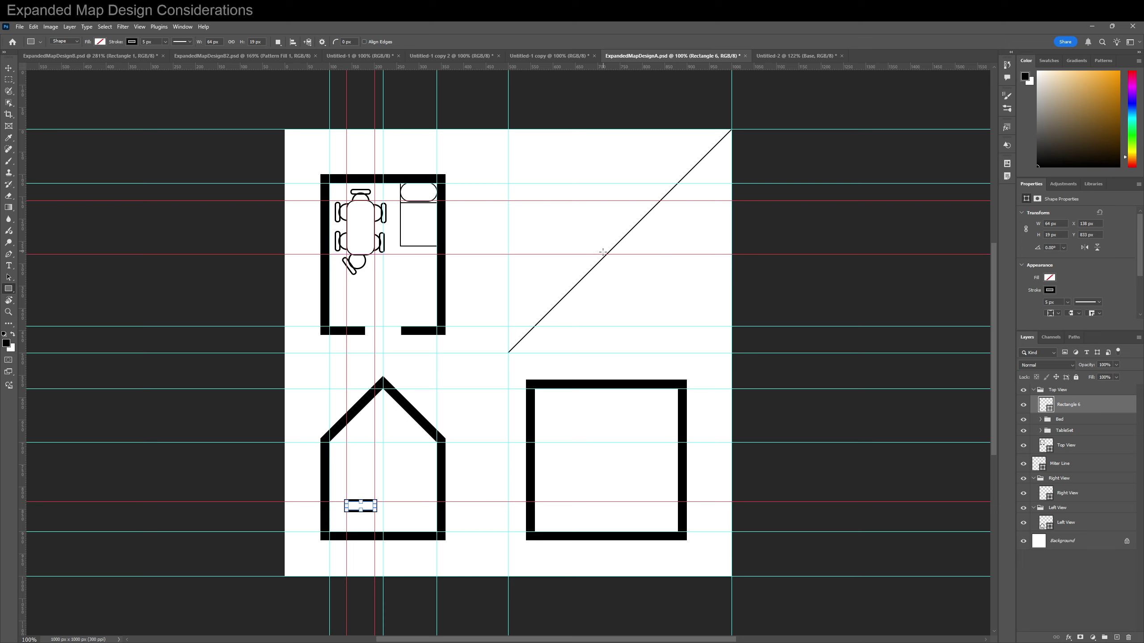
{"action": "left_click_drag", "start_coordinate": [24, 334], "coordinate": [606, 336]}
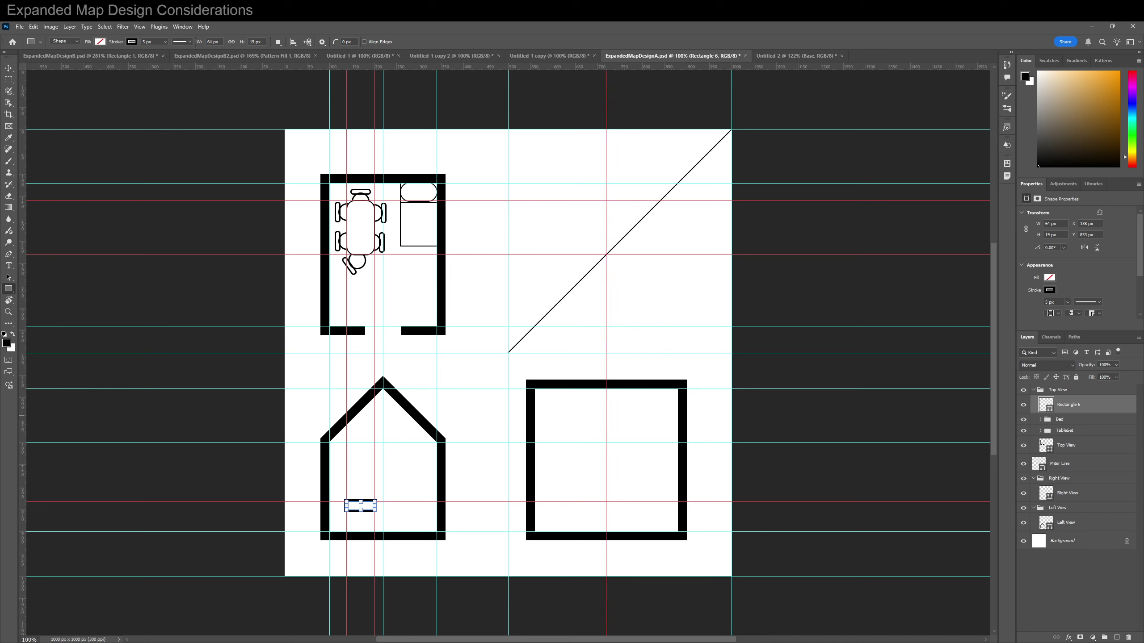
{"action": "left_click_drag", "start_coordinate": [33, 414], "coordinate": [661, 373]}
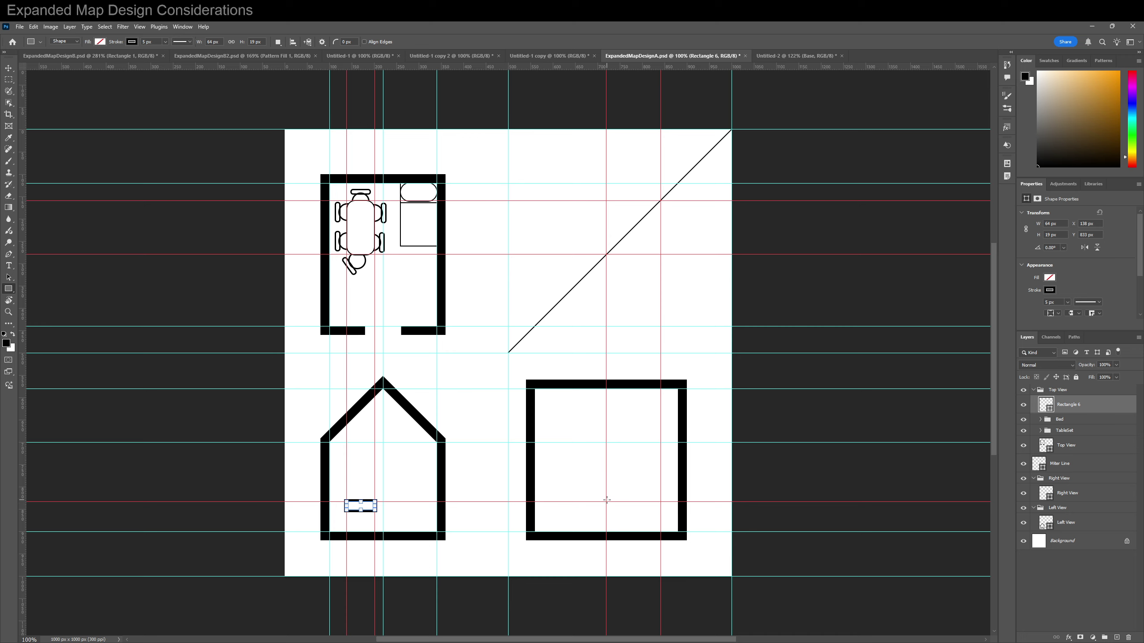
{"action": "left_click_drag", "start_coordinate": [607, 502], "coordinate": [662, 513]}
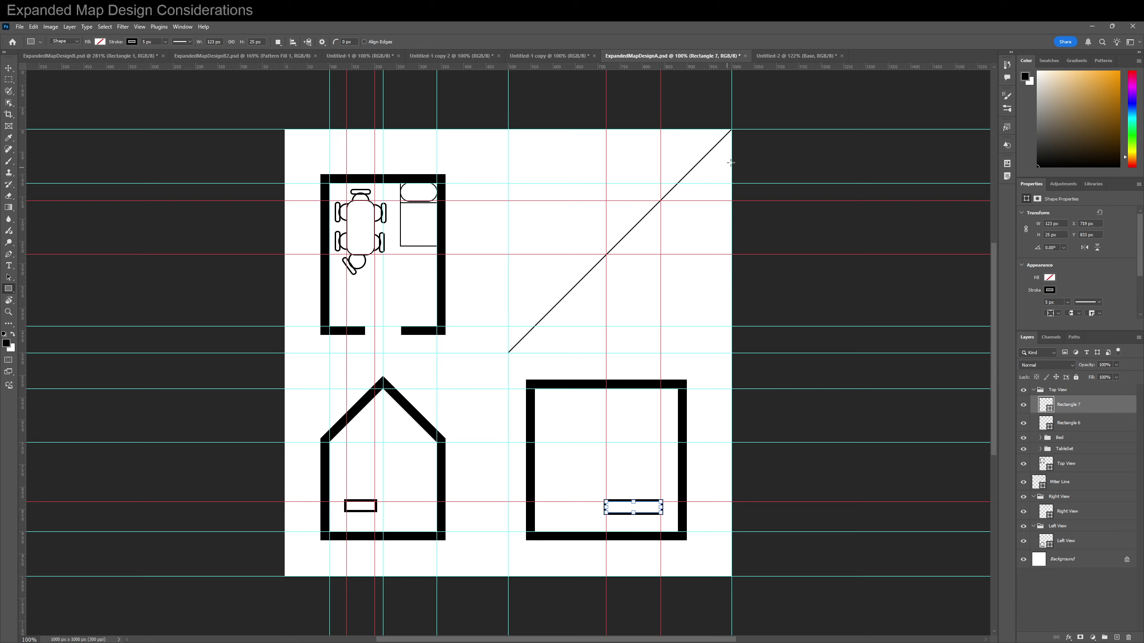
In the Untitled-2 contour map, set the stroke colour of the Base outline to red
{"action": "left_click", "coordinate": [788, 57]}
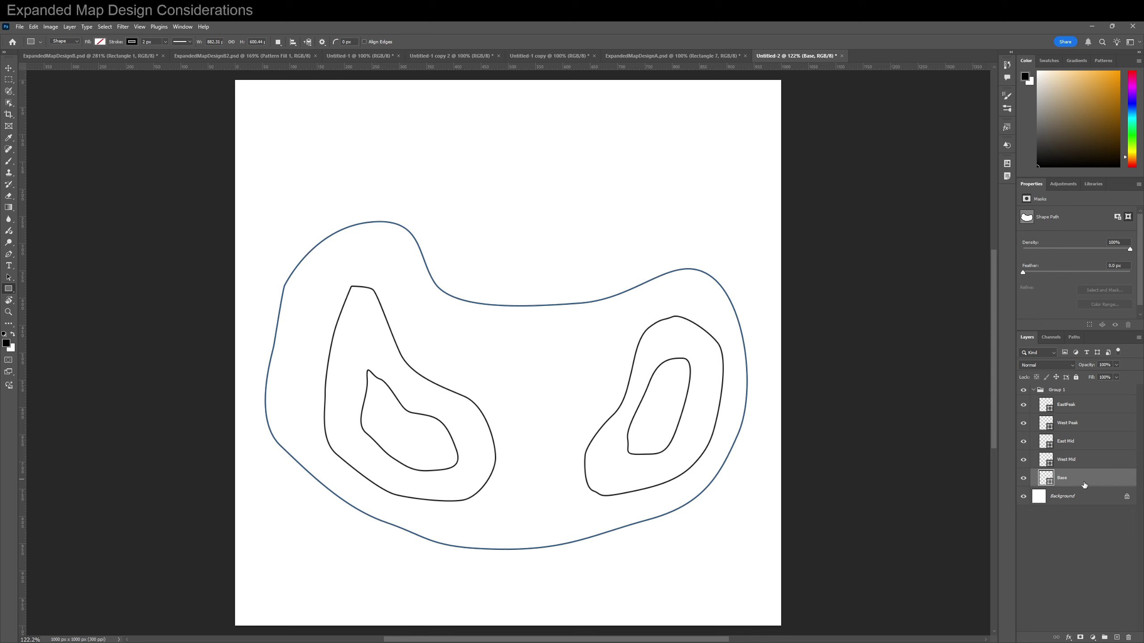
{"action": "left_click", "coordinate": [132, 41]}
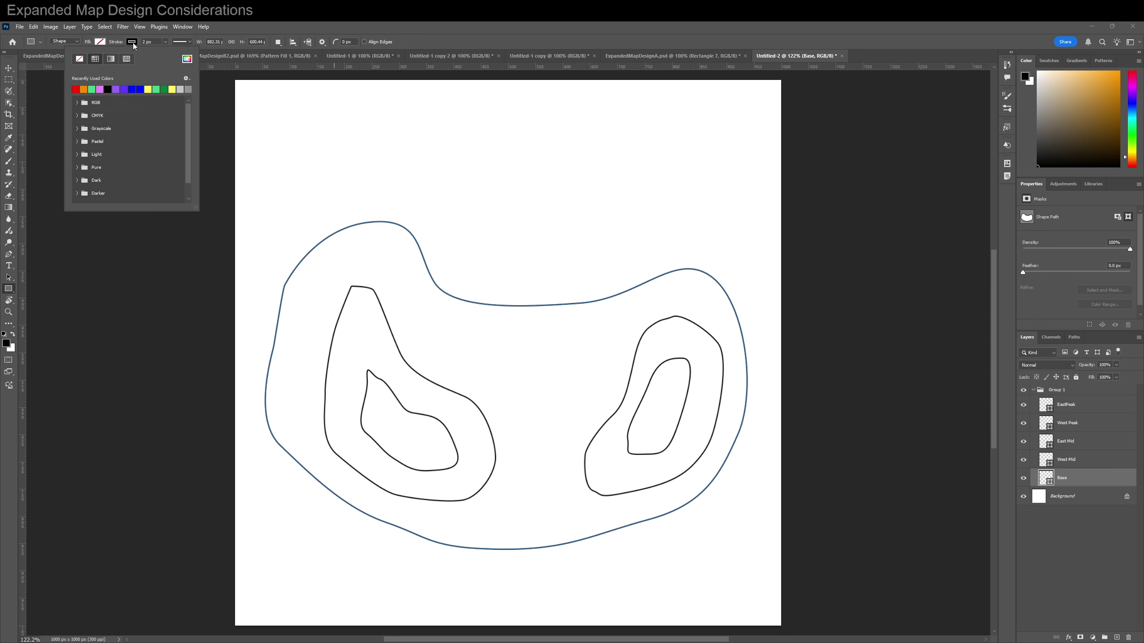
{"action": "left_click", "coordinate": [78, 88]}
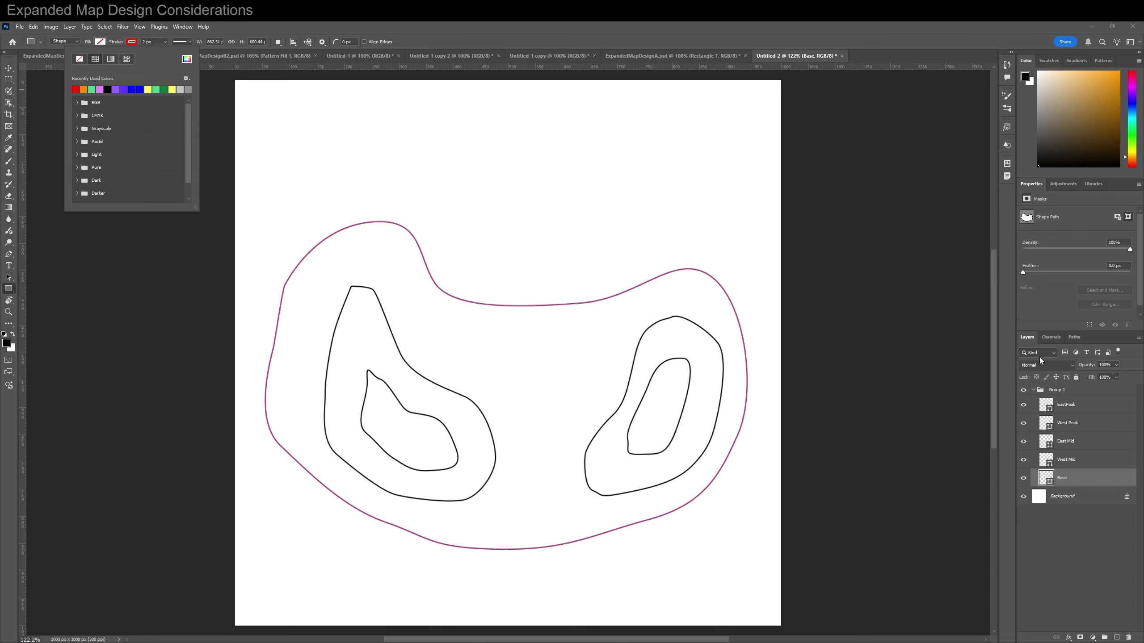
Set the stroke colour of the West Mid and East Mid contours to orange
{"action": "left_click", "coordinate": [1049, 459]}
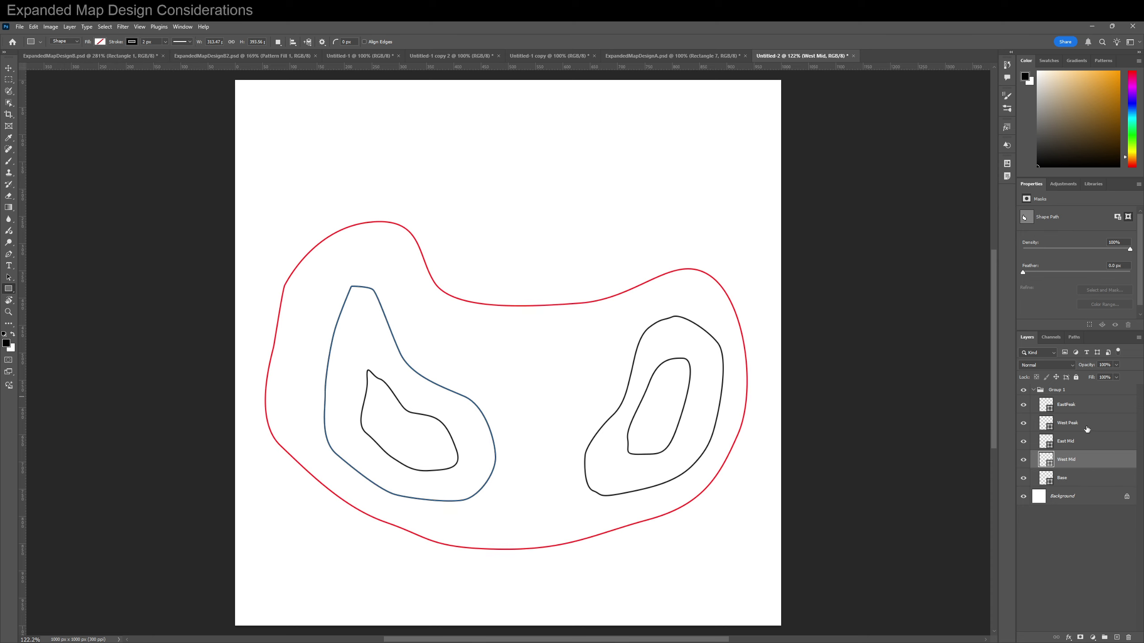
{"action": "left_click", "coordinate": [1083, 441], "text": "shift"}
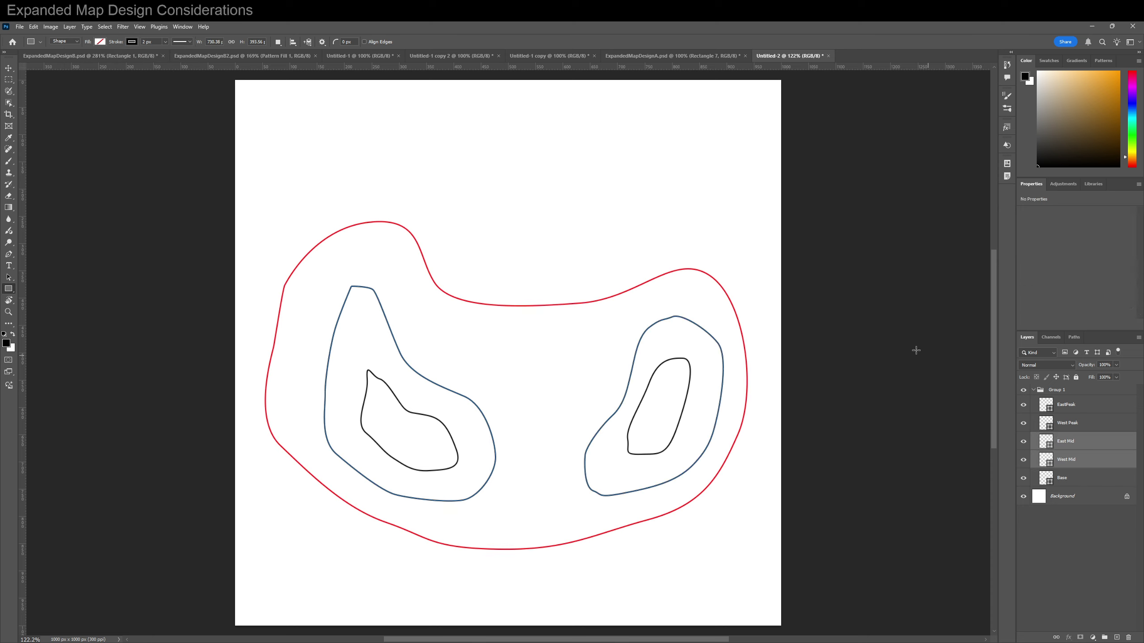
{"action": "left_click", "coordinate": [131, 42]}
{"action": "left_click", "coordinate": [76, 89]}
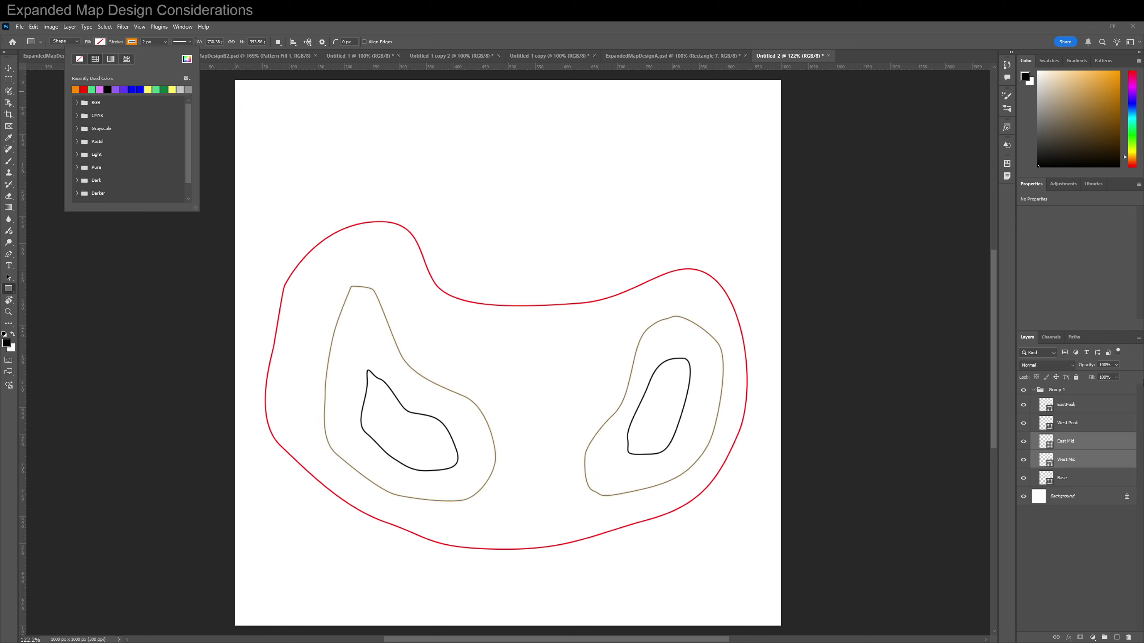
Set the stroke colour of the West Peak and East Peak contours to yellow
{"action": "left_click", "coordinate": [1067, 423]}
{"action": "left_click", "coordinate": [1066, 404], "text": "shift"}
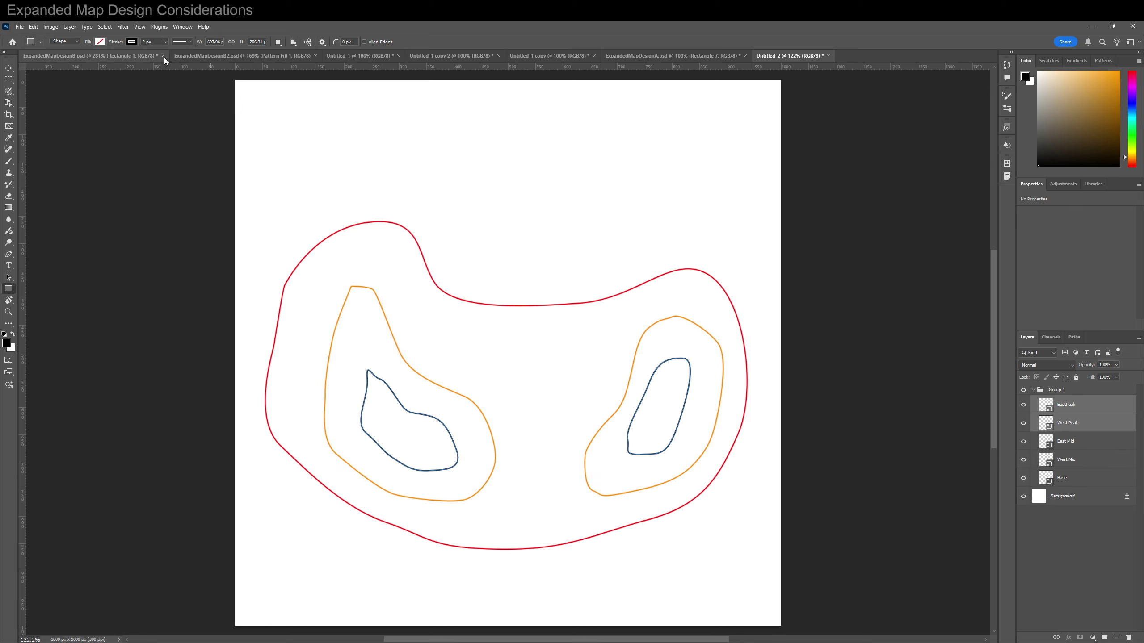
{"action": "left_click", "coordinate": [131, 43]}
{"action": "left_click", "coordinate": [149, 89]}
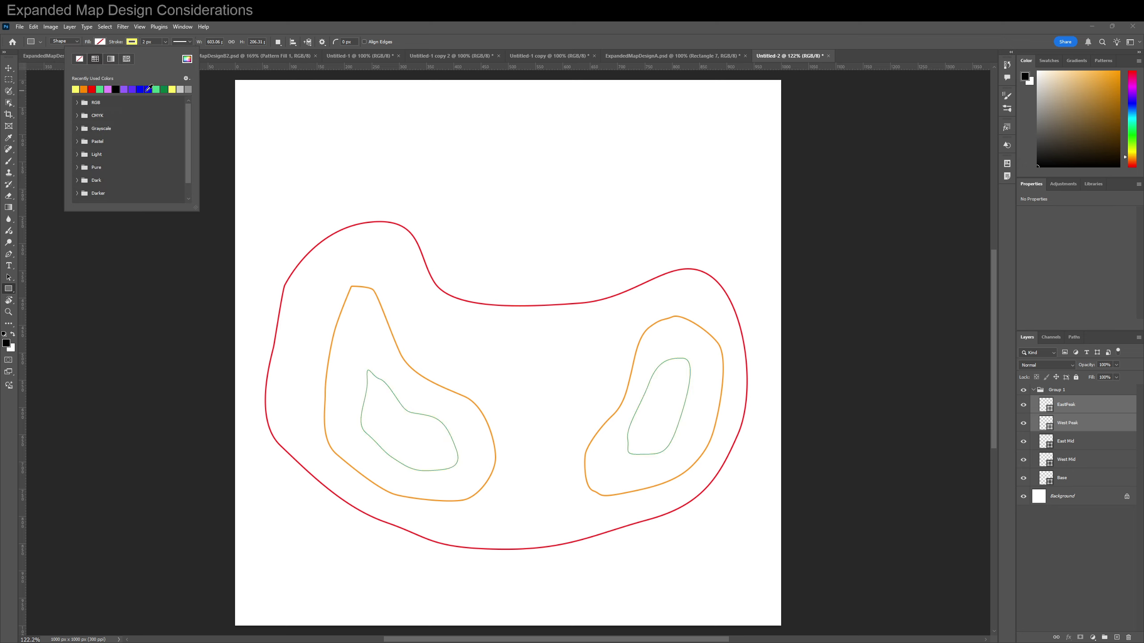
{"action": "left_click", "coordinate": [907, 457]}
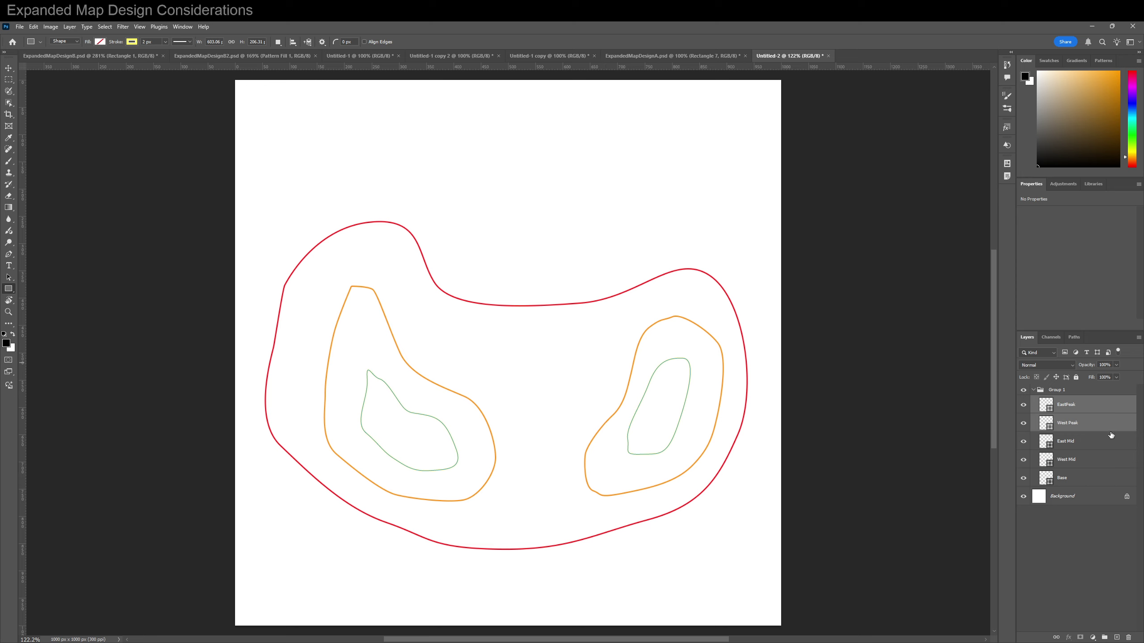
Add the elevation label "600" as type on the East Peak contour's path, near its lower end
{"action": "left_click", "coordinate": [1088, 407]}
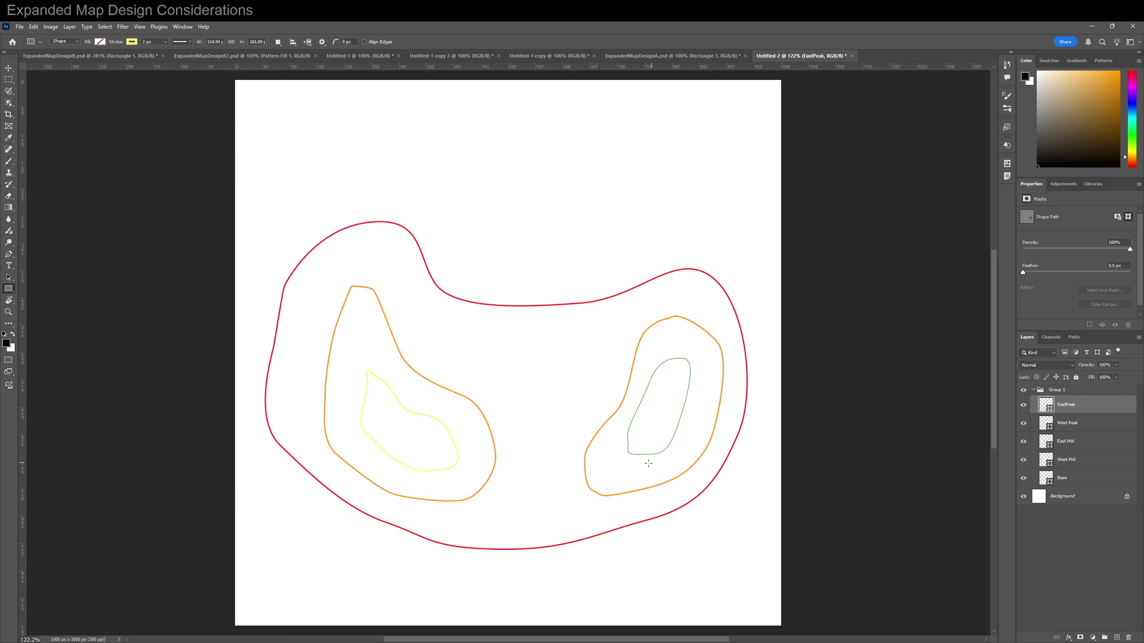
{"action": "key", "text": "t"}
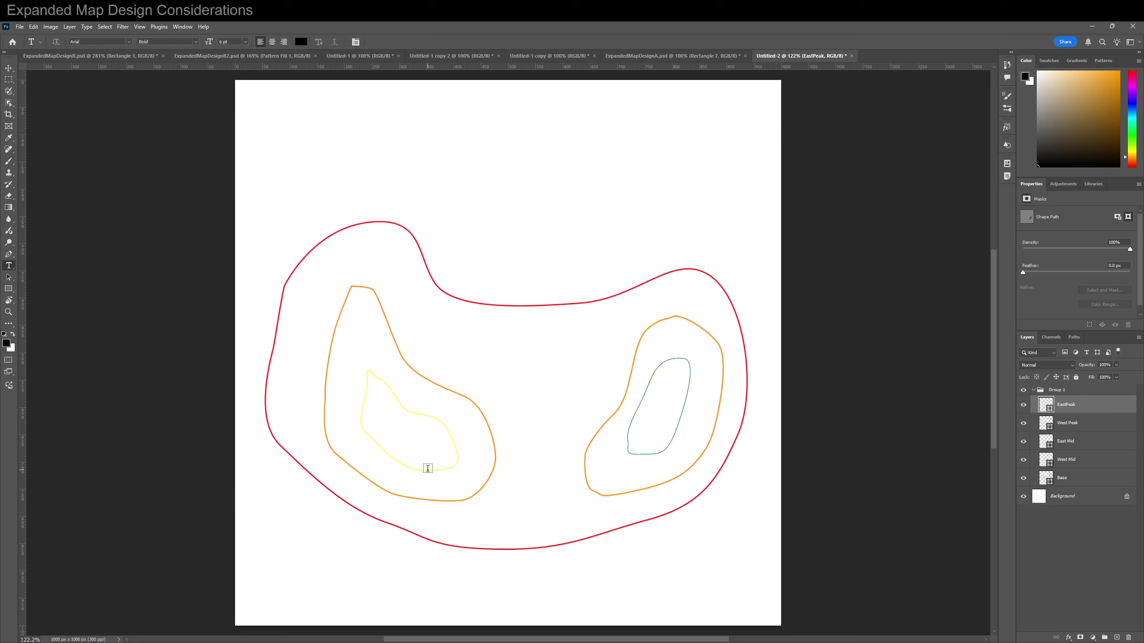
{"action": "left_click", "coordinate": [1076, 424]}
{"action": "left_click", "coordinate": [1075, 407]}
{"action": "left_click", "coordinate": [637, 454]}
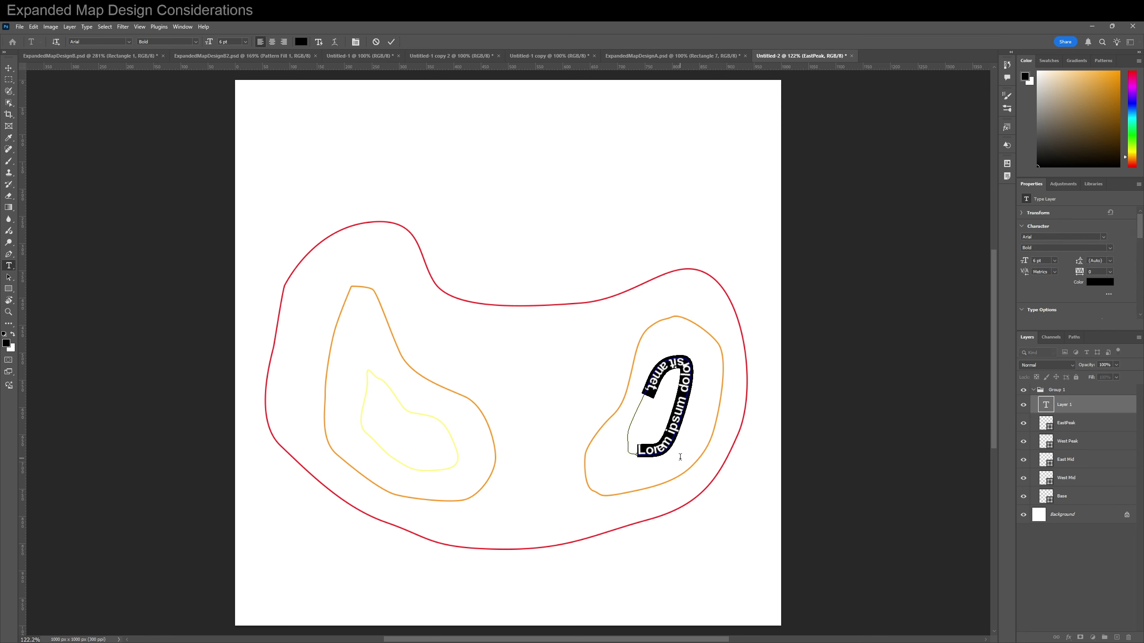
{"action": "type", "text": "600"}
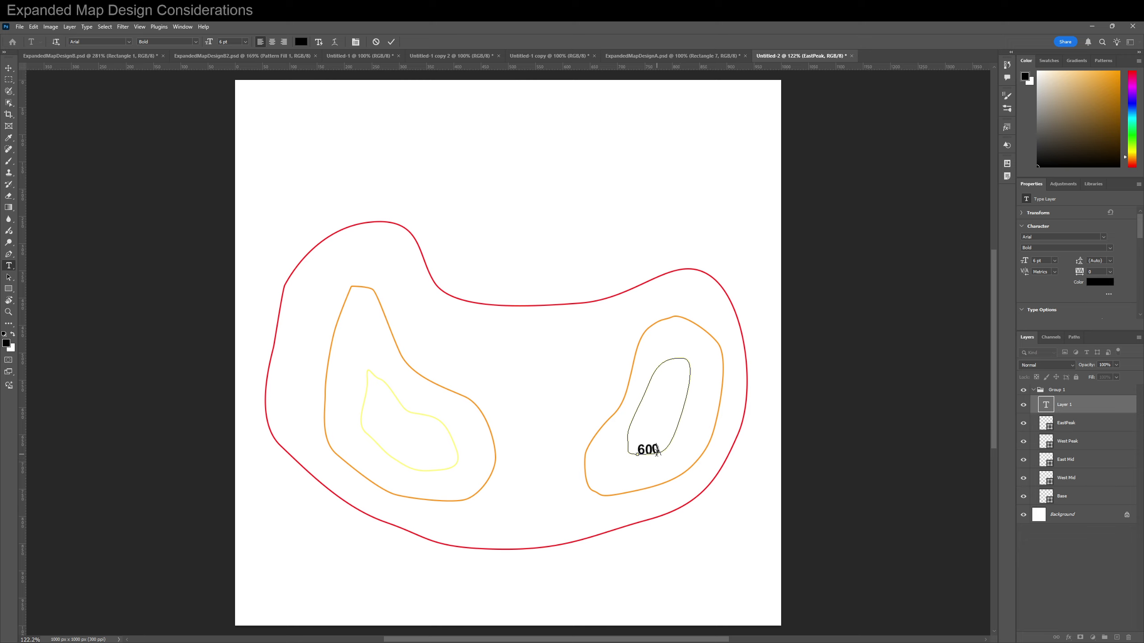
Slide the "600" label along the East Peak path to the contour's lower-right side
{"action": "key", "text": "ctrl"}
{"action": "mouse_move", "coordinate": [640, 458]}
{"action": "left_mouse_down"}
{"action": "mouse_move", "coordinate": [613, 430]}
{"action": "mouse_move", "coordinate": [636, 446]}
{"action": "left_mouse_up"}
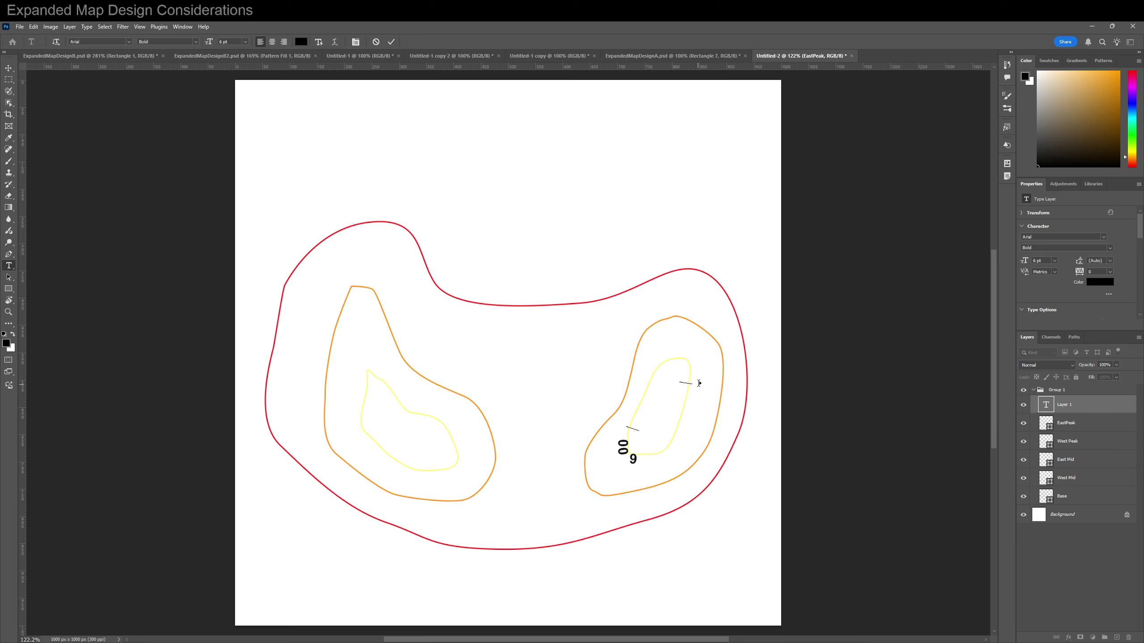
{"action": "left_click", "coordinate": [675, 358], "text": "ctrl"}
{"action": "left_click", "coordinate": [665, 391], "text": "ctrl"}
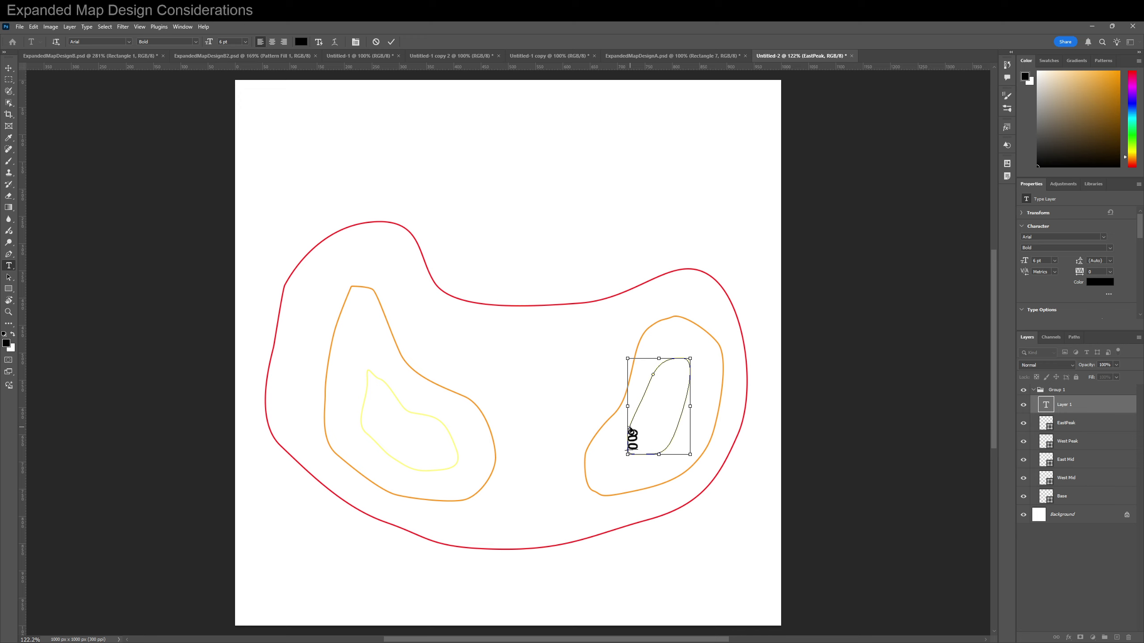
{"action": "left_click", "coordinate": [662, 436], "text": "ctrl"}
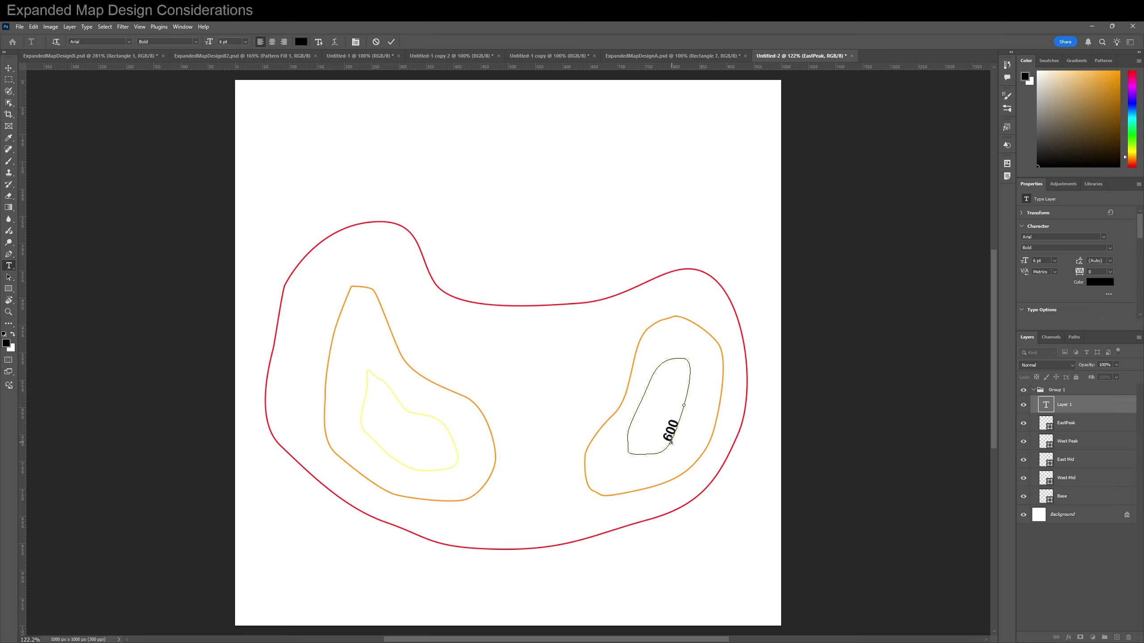
Add the elevation label "600" as type along the lower edge of the West Peak contour
{"action": "left_click", "coordinate": [1062, 440]}
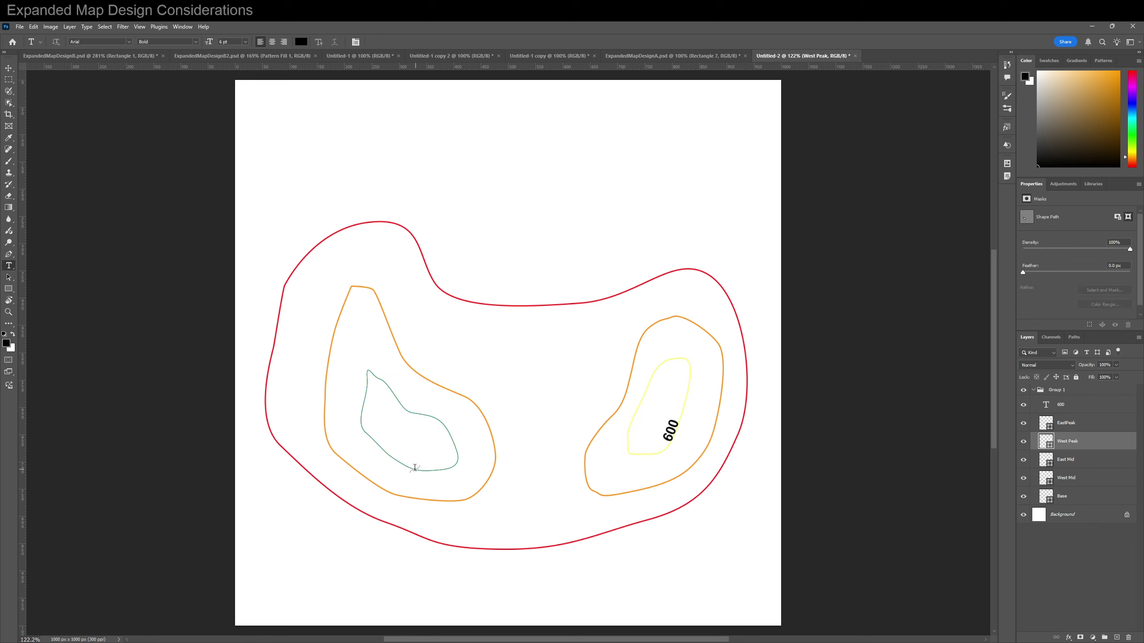
{"action": "left_click", "coordinate": [399, 463]}
{"action": "type", "text": "6"}
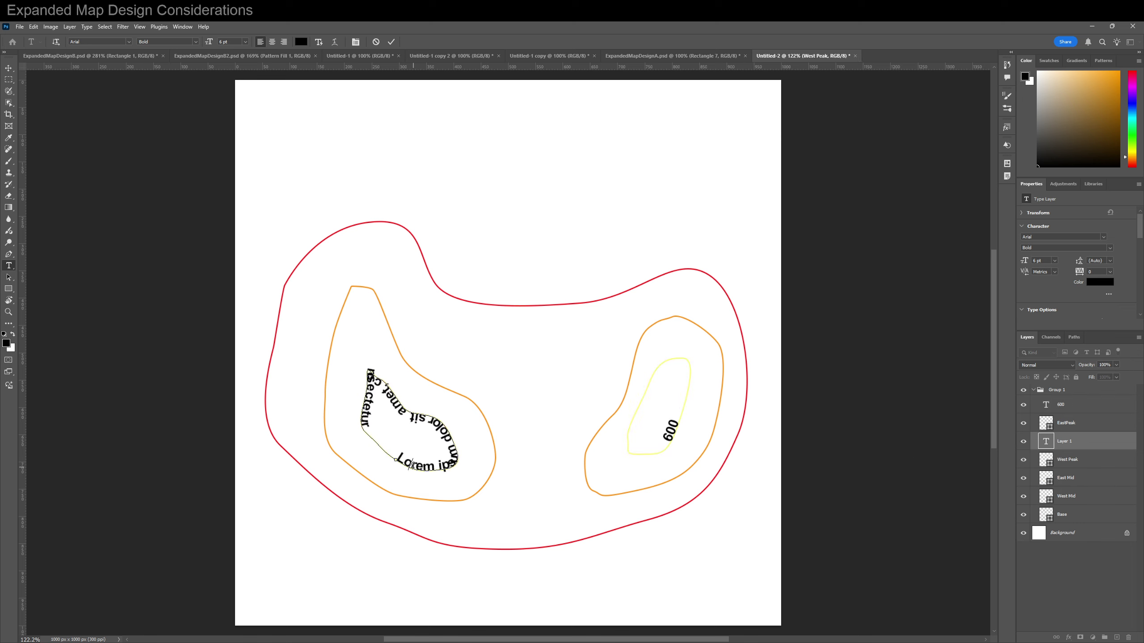
{"action": "type", "text": "00"}
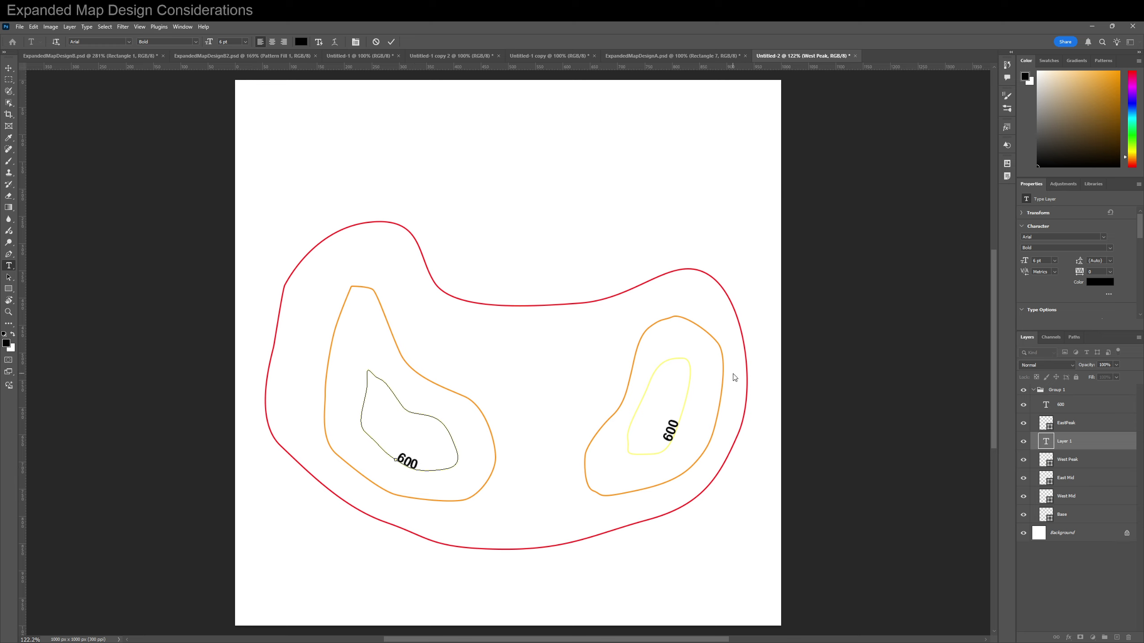
{"action": "left_click", "coordinate": [1109, 464]}
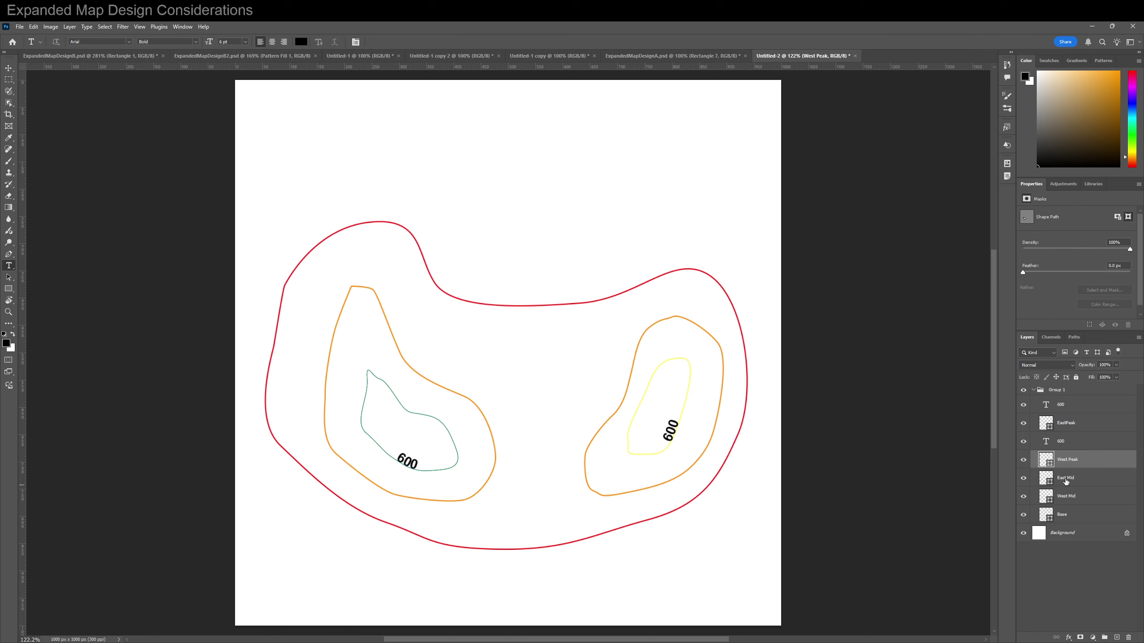
Add the elevation label "300" as type along the lower edge of the East Mid contour
{"action": "left_click", "coordinate": [1066, 479]}
{"action": "left_click", "coordinate": [627, 492]}
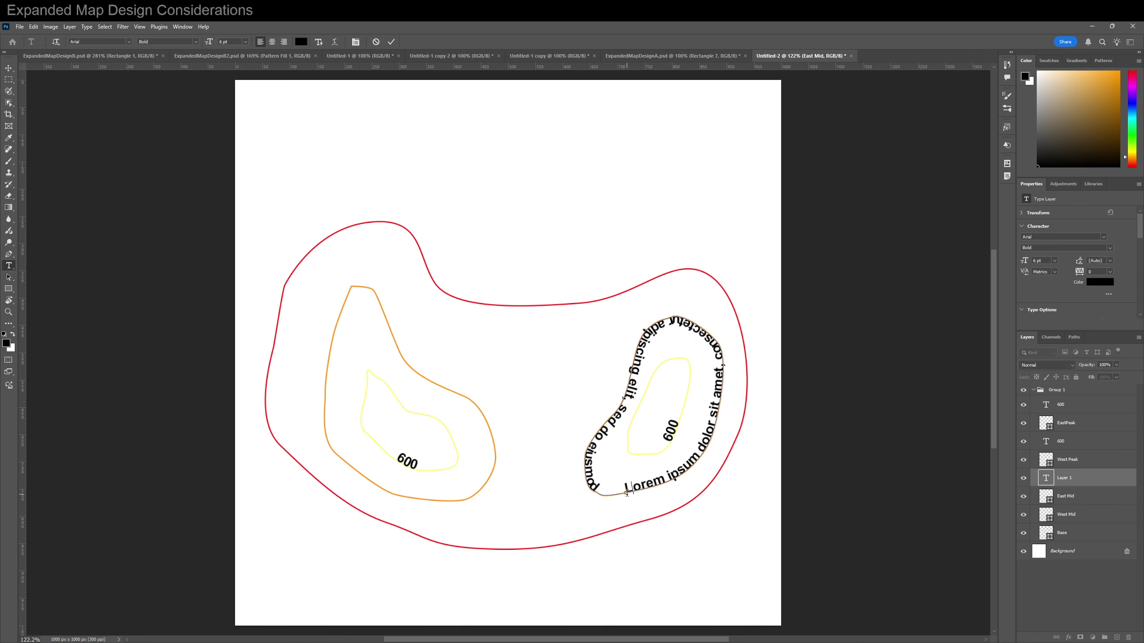
{"action": "type", "text": "300"}
{"action": "left_click", "coordinate": [1066, 497]}
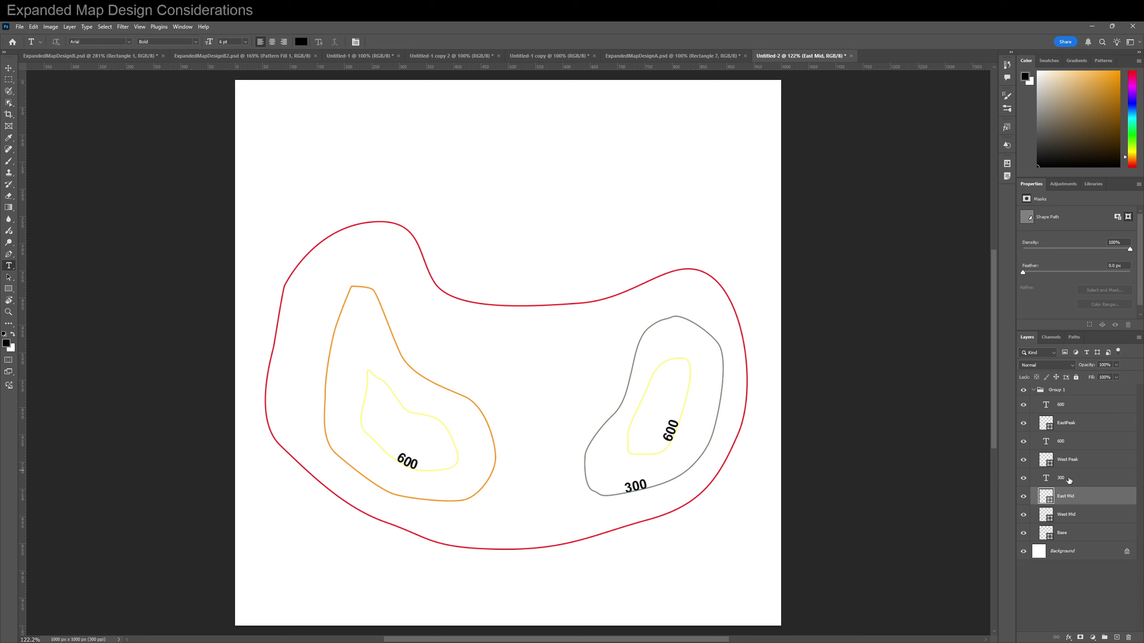
Slide the East Peak "600" label along its path to the contour's bottom edge, above the "300" label
{"action": "left_click", "coordinate": [1072, 442]}
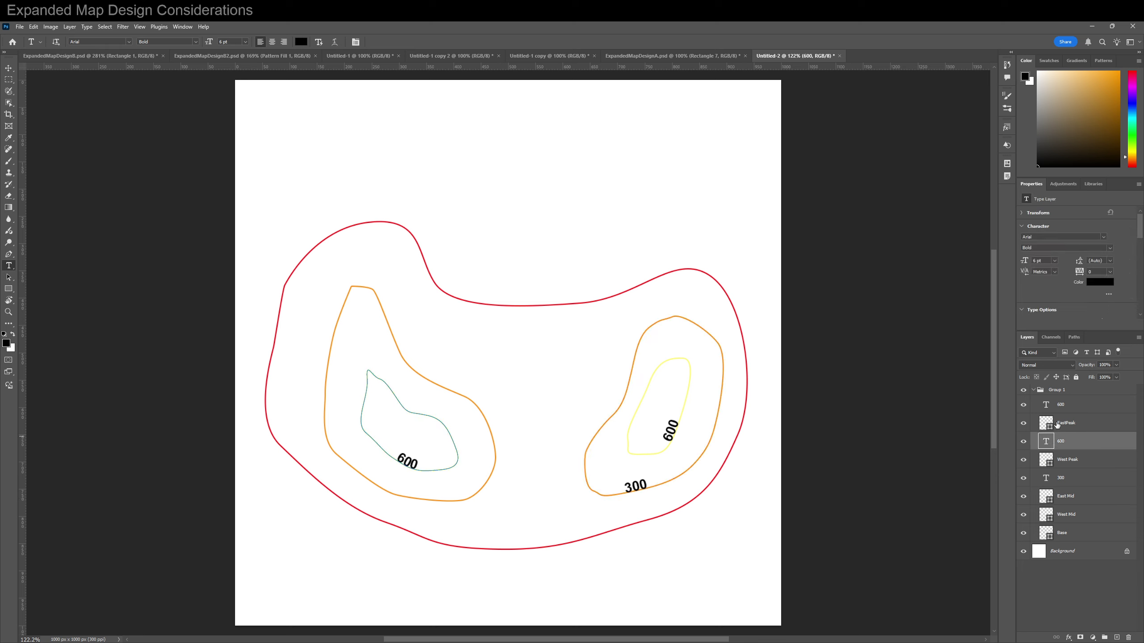
{"action": "left_click", "coordinate": [1072, 405]}
{"action": "left_click", "coordinate": [670, 440]}
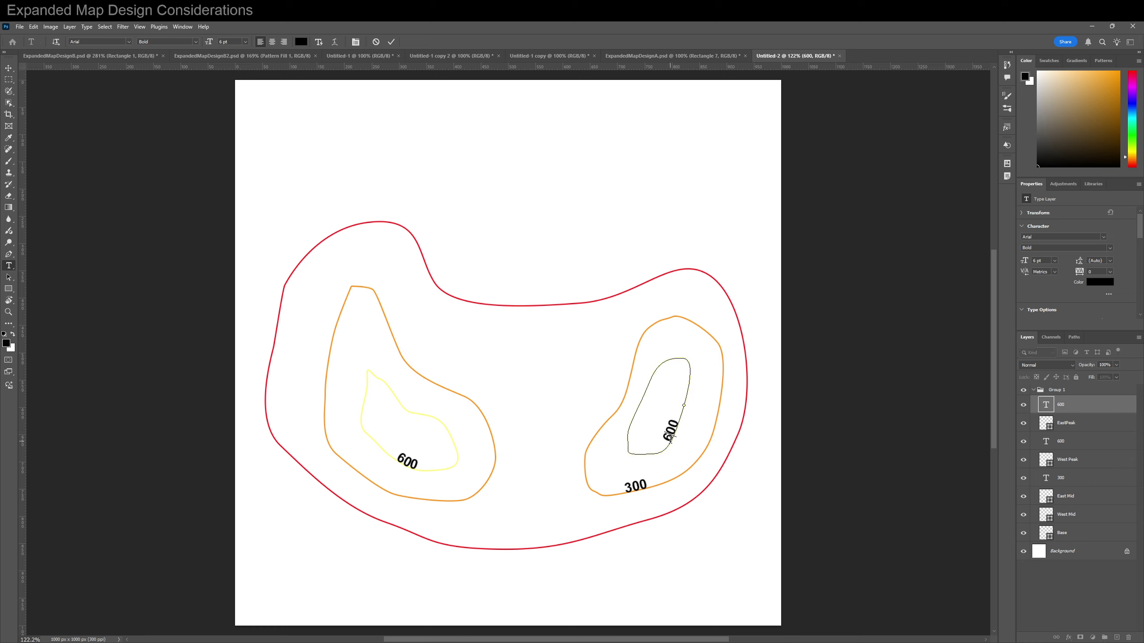
{"action": "key", "text": "ctrl"}
{"action": "left_click_drag", "start_coordinate": [671, 446], "coordinate": [643, 453]}
Add the elevation label "0uu" as type on the Base outline's path, below the "300" label
{"action": "left_click", "coordinate": [1064, 533]}
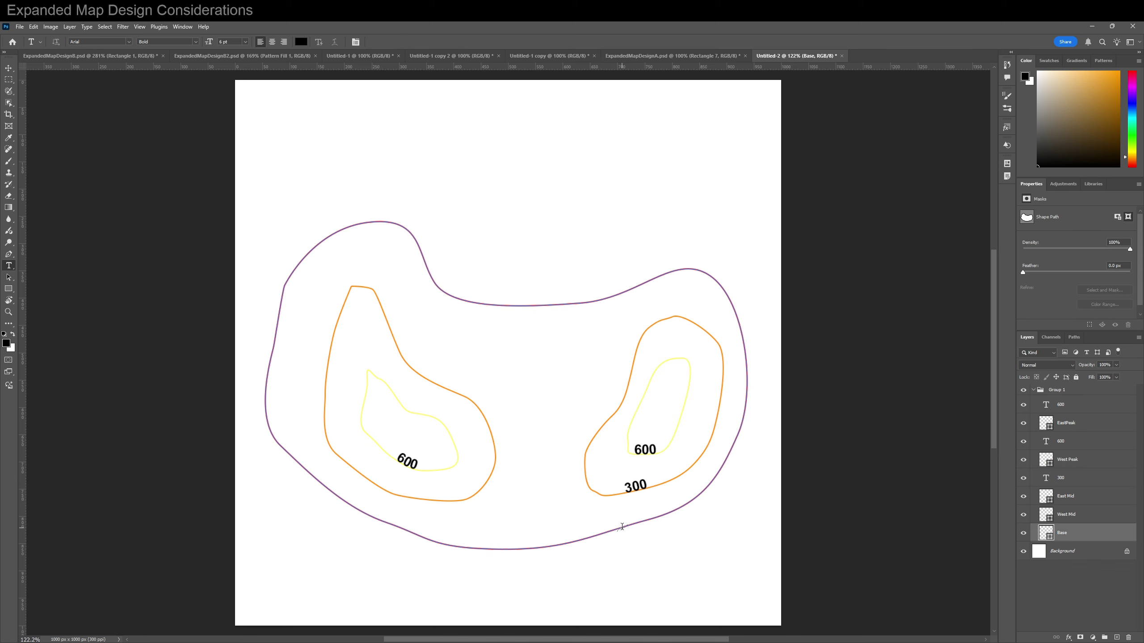
{"action": "left_click", "coordinate": [622, 525]}
{"action": "type", "text": "0"}
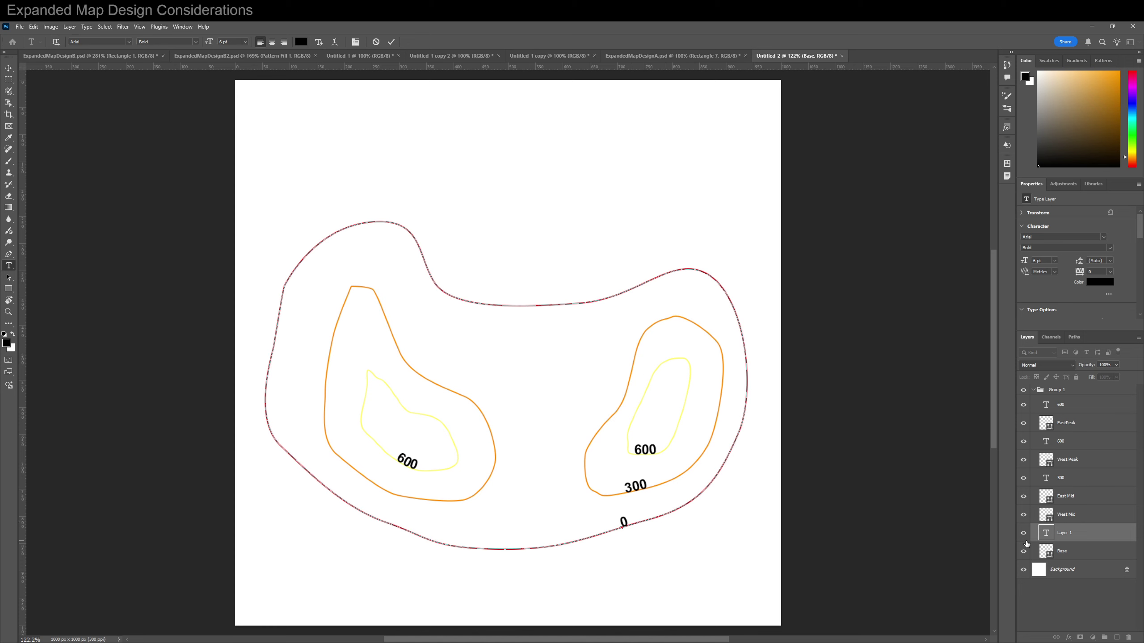
{"action": "type", "text": "uu"}
Append the unit "uu" to the East Mid "300" label and the East Peak "600" label
{"action": "double_click", "coordinate": [1046, 478]}
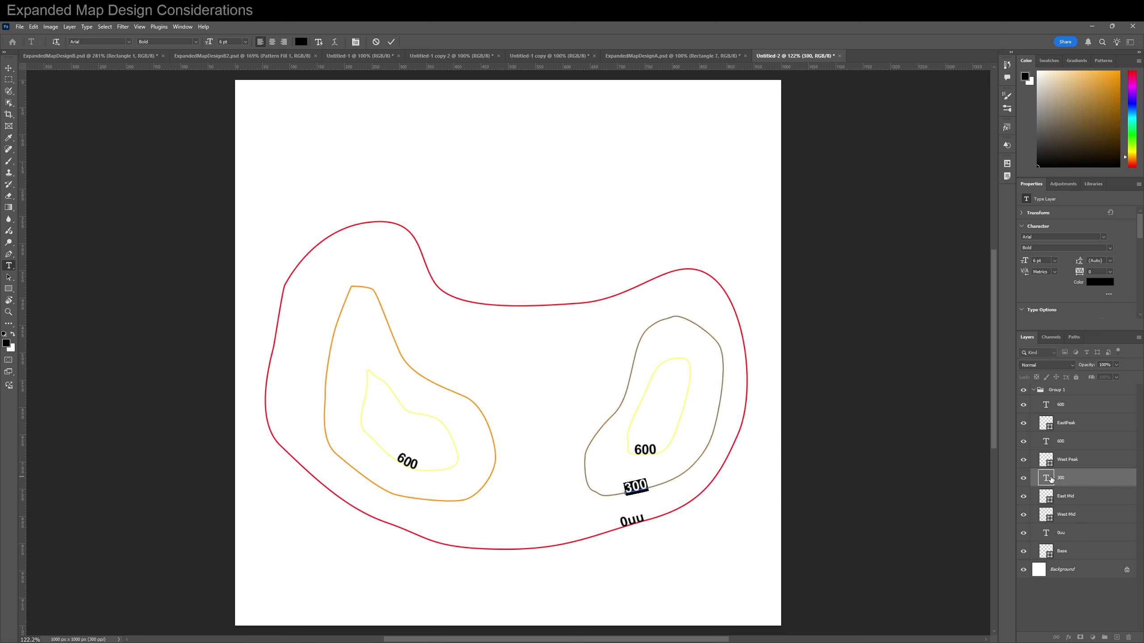
{"action": "key", "text": "Right"}
{"action": "type", "text": "uu"}
{"action": "left_click", "coordinate": [1073, 443]}
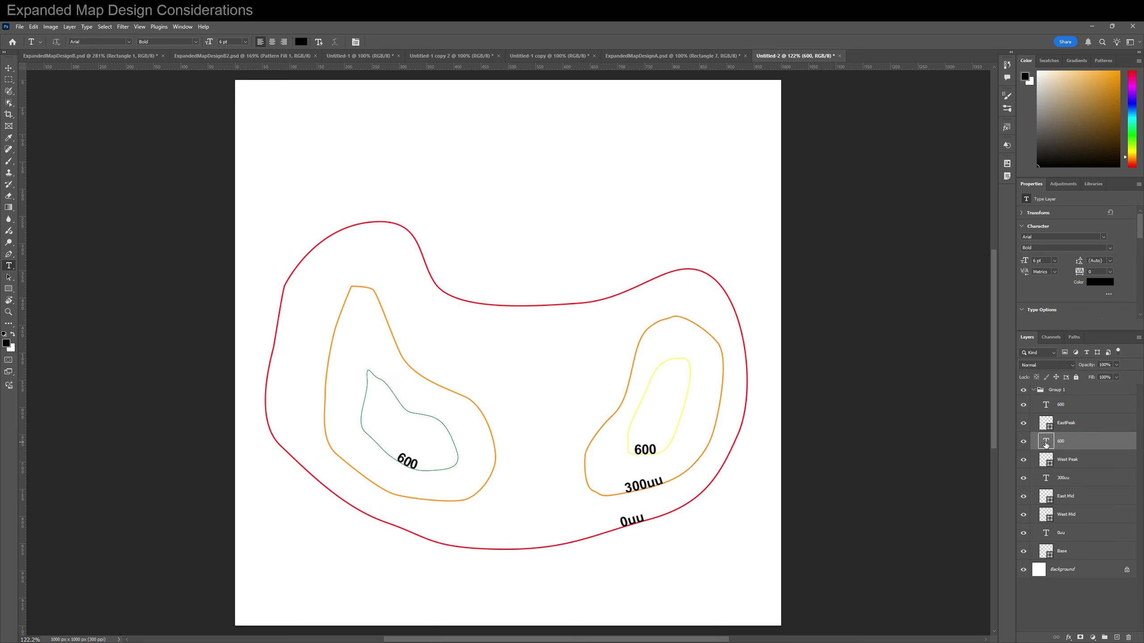
{"action": "double_click", "coordinate": [1047, 406]}
{"action": "key", "text": "Right"}
{"action": "type", "text": "uu"}
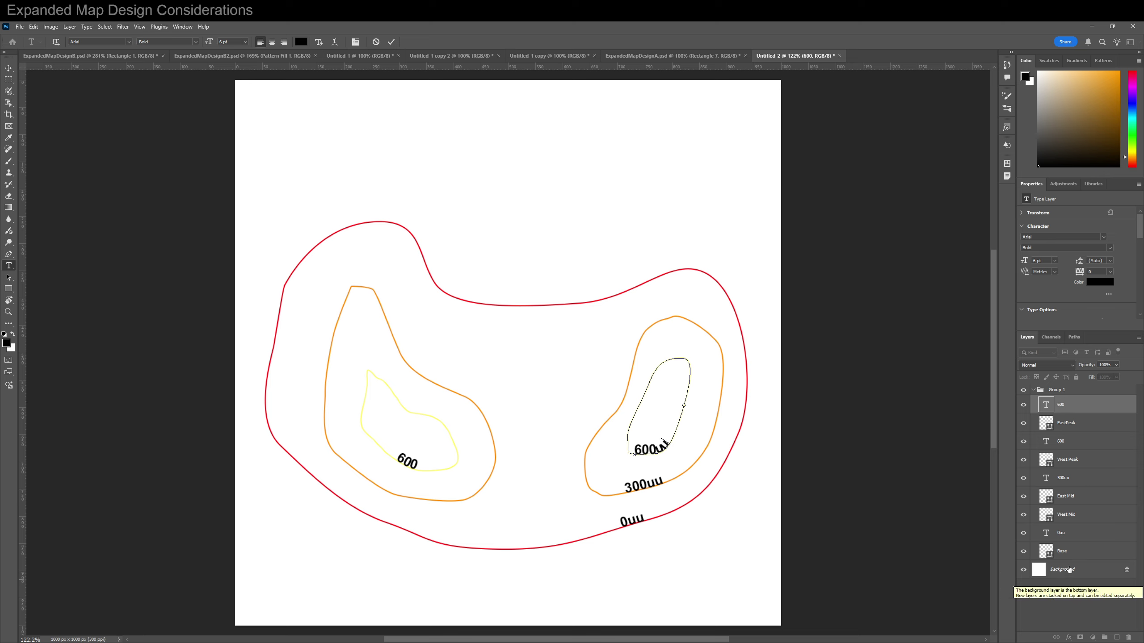
{"action": "left_click", "coordinate": [1070, 569]}
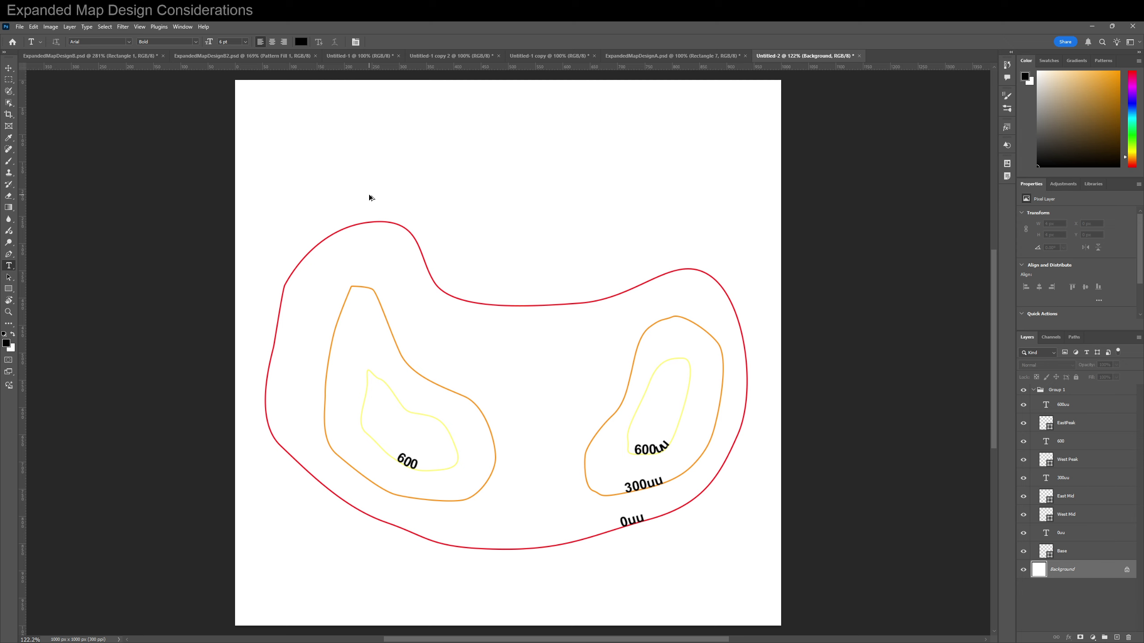
Enlarge the canvas to 2000 × 2000 pixels, anchored at its top-left corner
{"action": "key", "text": "ctrl+alt+c"}
{"action": "left_click", "coordinate": [337, 266]}
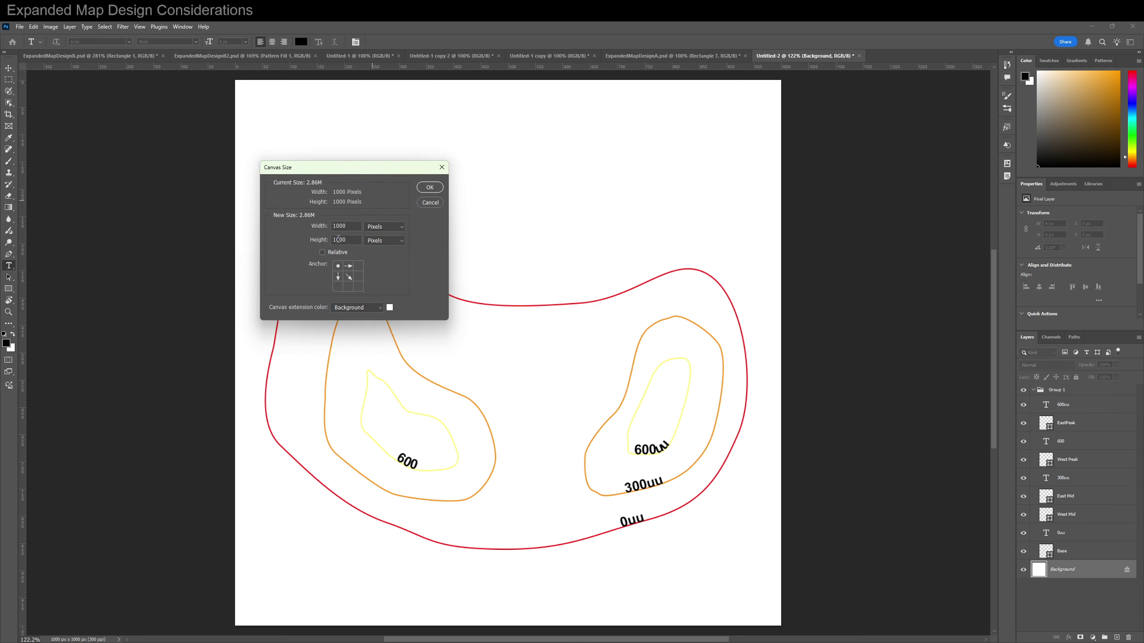
{"action": "double_click", "coordinate": [356, 226]}
{"action": "type", "text": "2000"}
{"action": "key", "text": "Tab"}
{"action": "type", "text": "2000"}
{"action": "key", "text": "Return"}
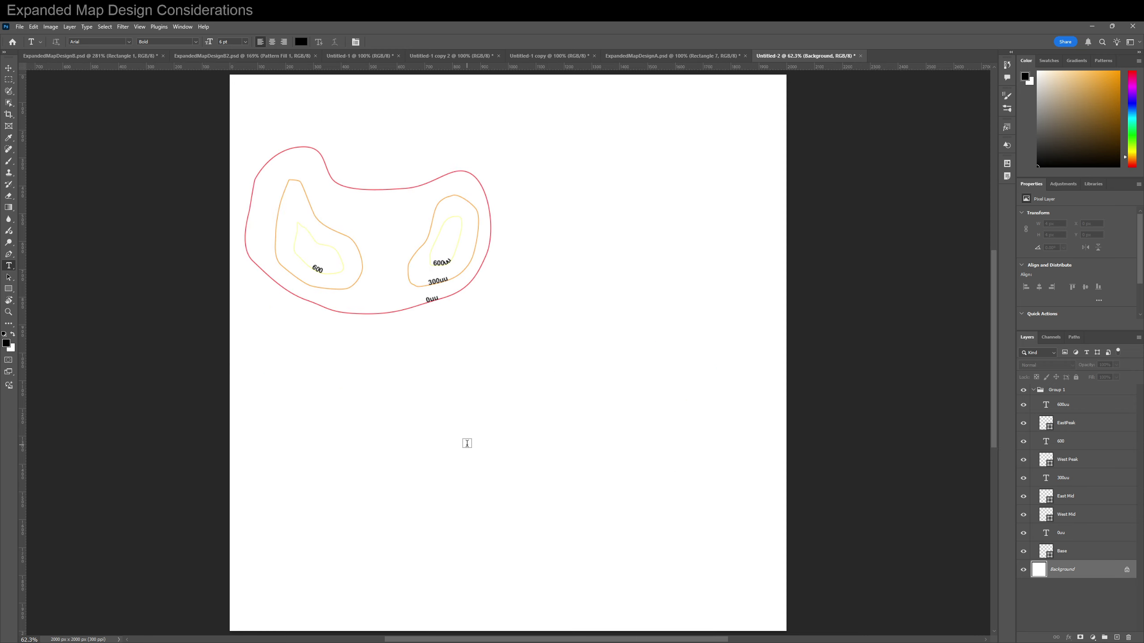
Create a cyan guide layout with two columns and two rows across the canvas
{"action": "left_click", "coordinate": [140, 26]}
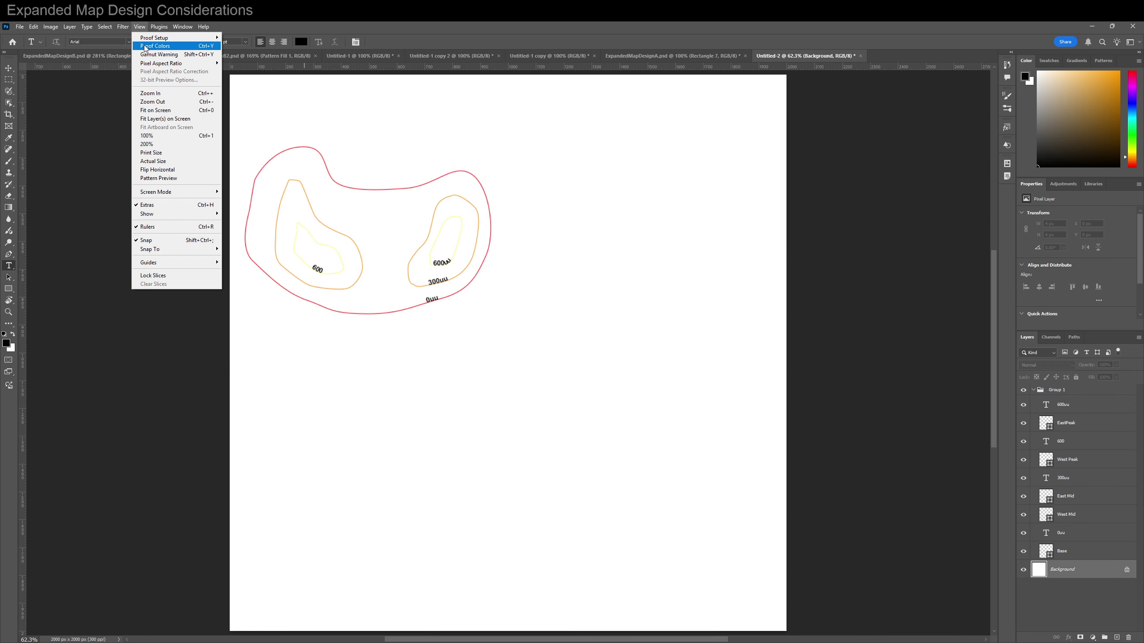
{"action": "mouse_move", "coordinate": [180, 262]}
{"action": "left_click", "coordinate": [259, 321]}
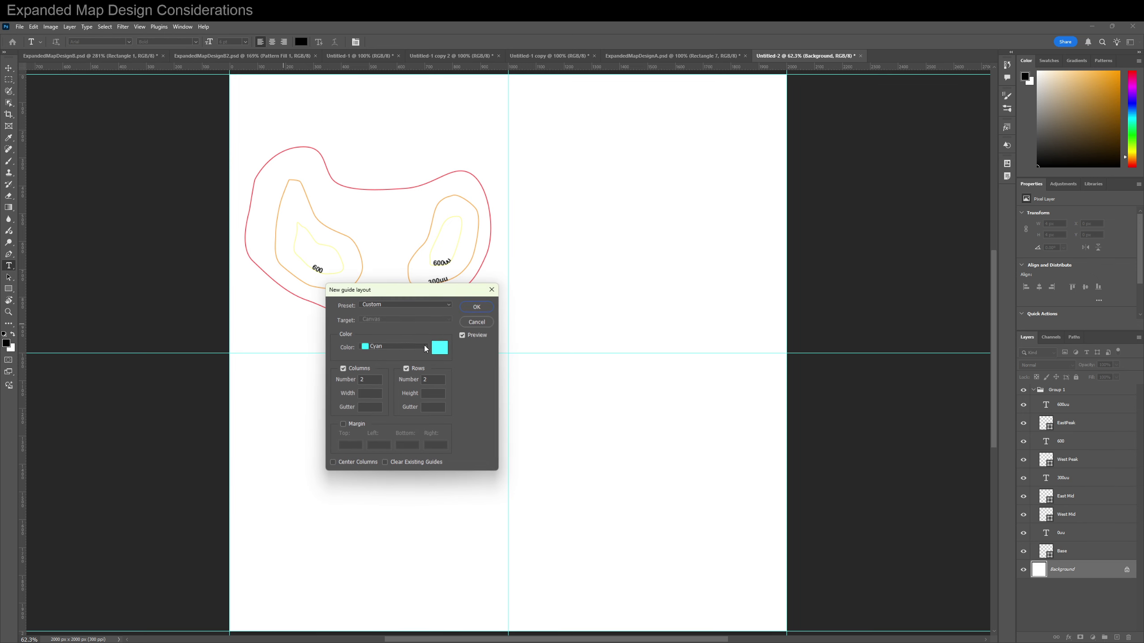
{"action": "left_click", "coordinate": [477, 309]}
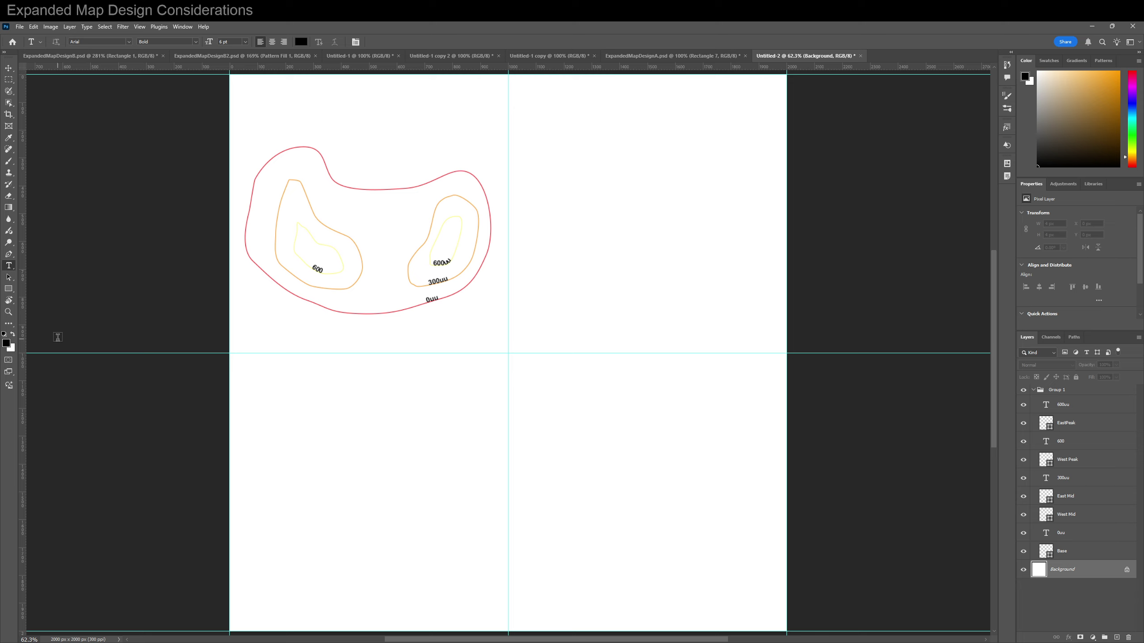
Draw a black 2 px miter line at 45° from the canvas centre to the upper-right corner
{"action": "left_click", "coordinate": [8, 290]}
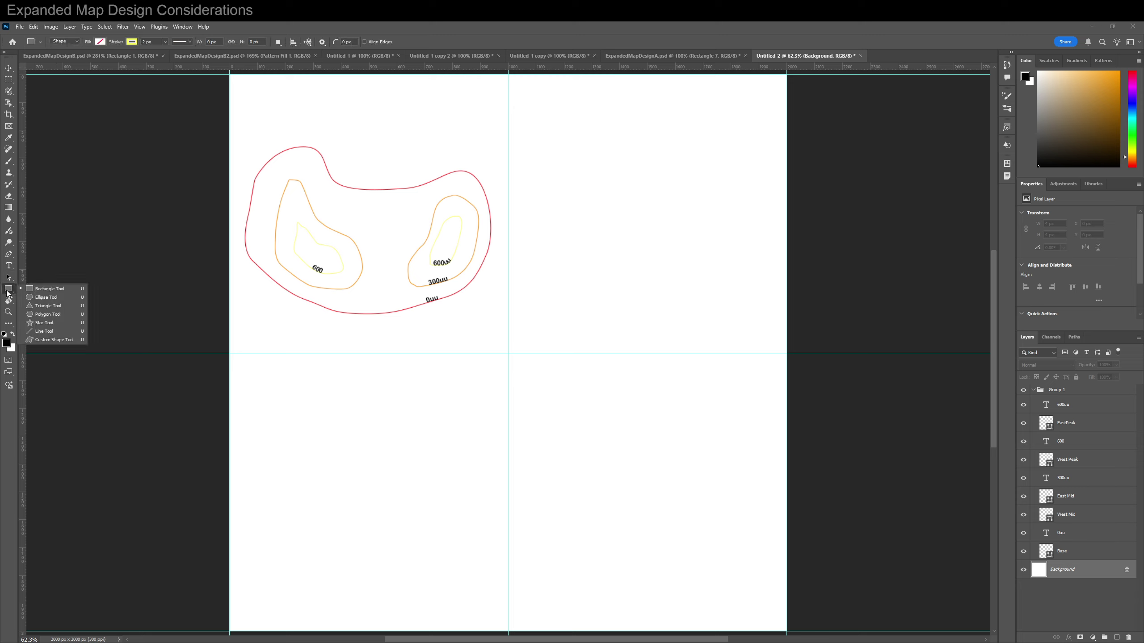
{"action": "left_click", "coordinate": [44, 331]}
{"action": "left_click", "coordinate": [131, 42]}
{"action": "left_click", "coordinate": [116, 89]}
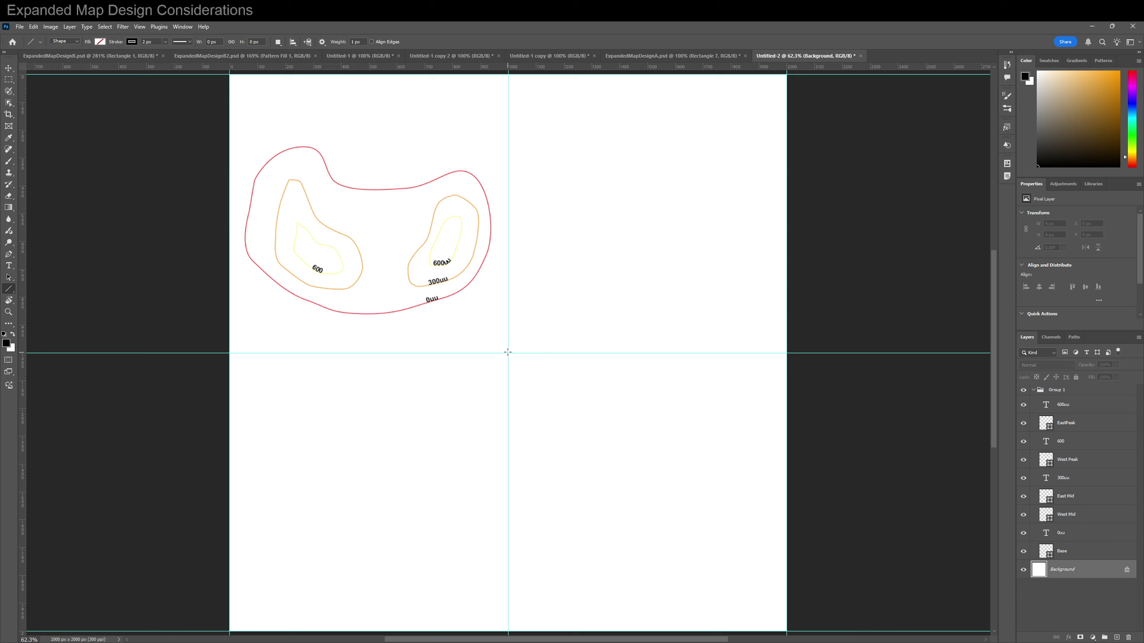
{"action": "left_click_drag", "start_coordinate": [509, 353], "coordinate": [786, 75]}
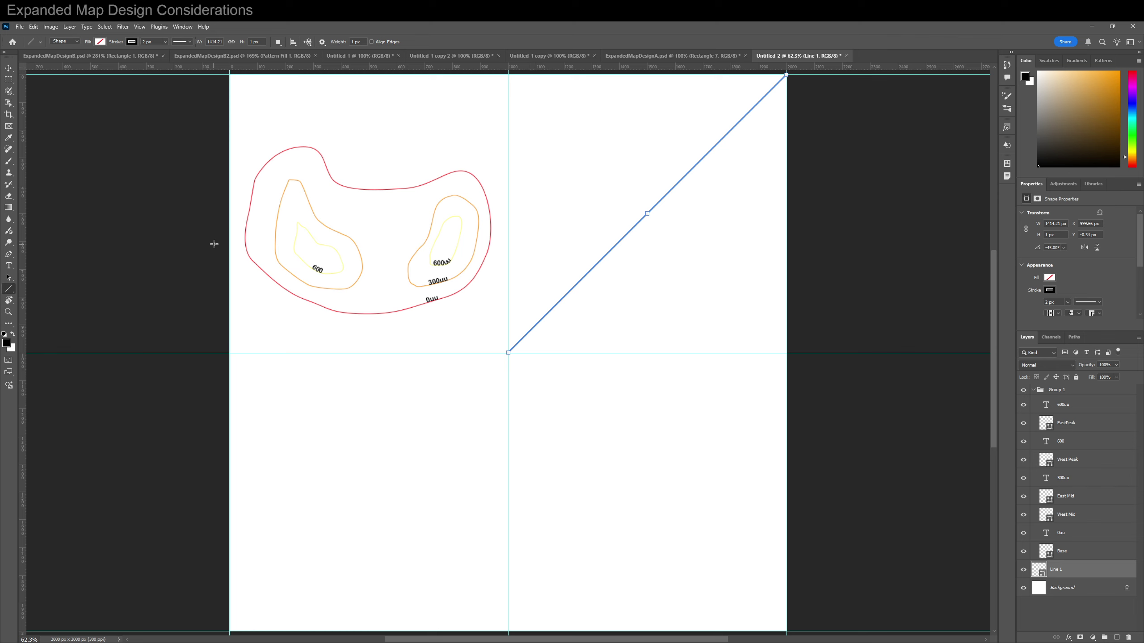
Place horizontal guides at the top of the West Mid contour and at the top and bottom of the West Peak contour
{"action": "left_click_drag", "start_coordinate": [355, 68], "coordinate": [371, 180]}
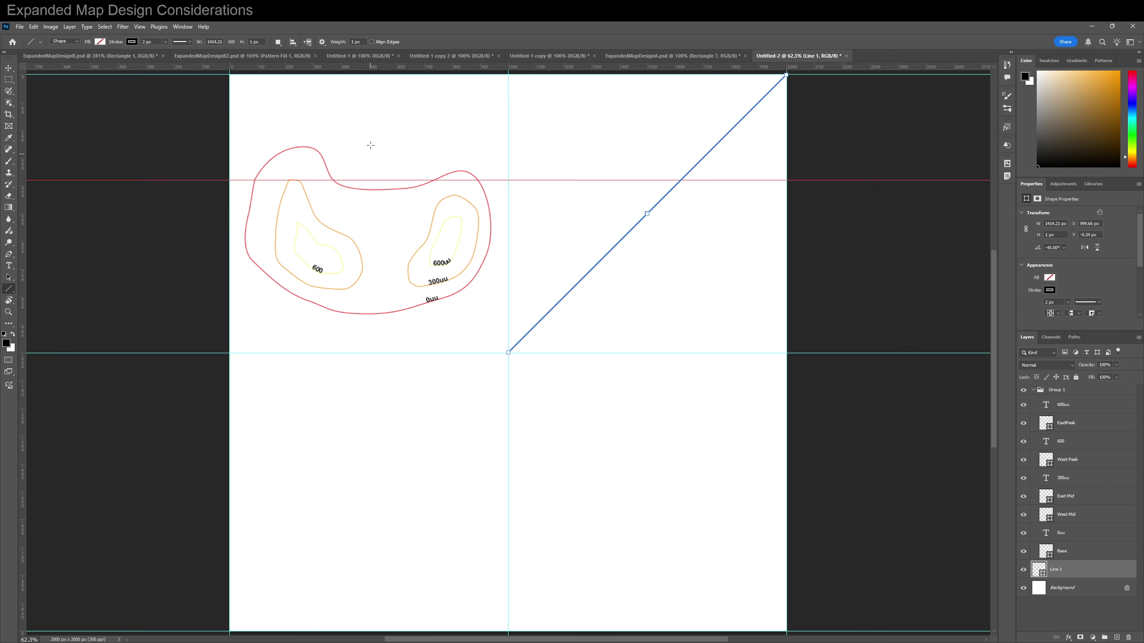
{"action": "left_click_drag", "start_coordinate": [353, 67], "coordinate": [344, 222]}
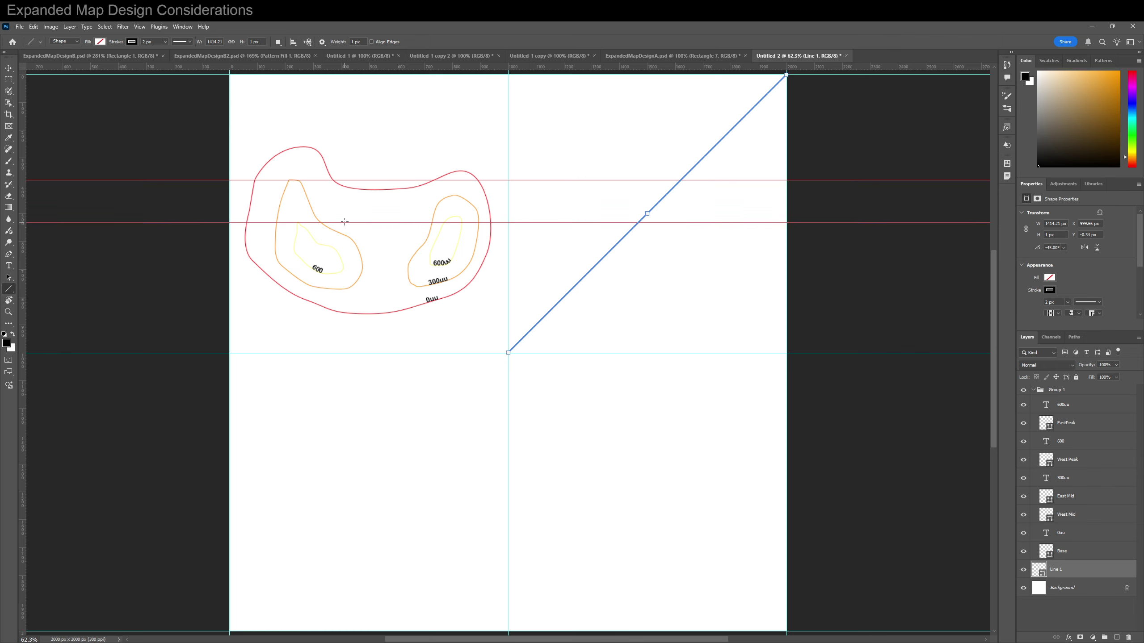
{"action": "left_click_drag", "start_coordinate": [338, 68], "coordinate": [353, 276]}
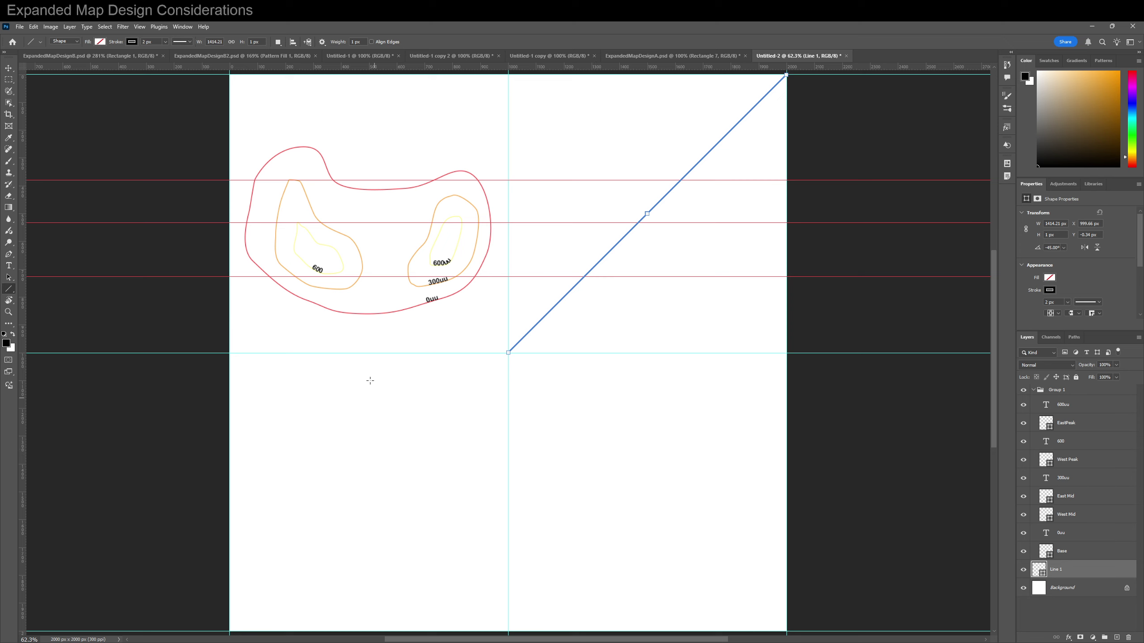
Place vertical guides at the left extents of the Base outline and the West Mid contour
{"action": "left_click_drag", "start_coordinate": [20, 292], "coordinate": [244, 268]}
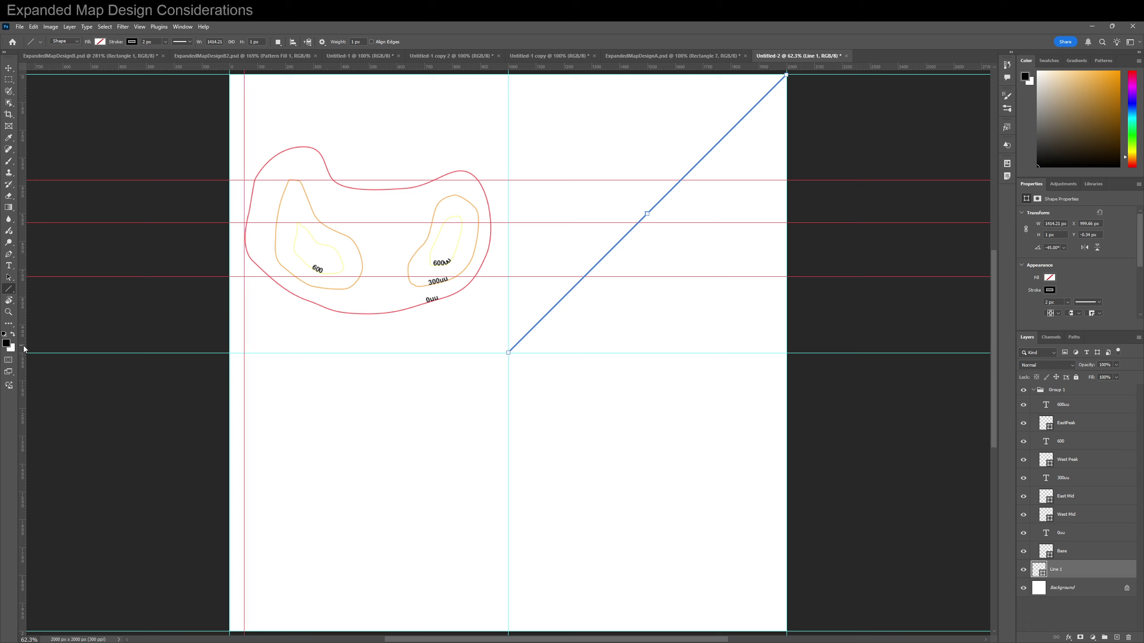
{"action": "left_click_drag", "start_coordinate": [22, 347], "coordinate": [270, 326]}
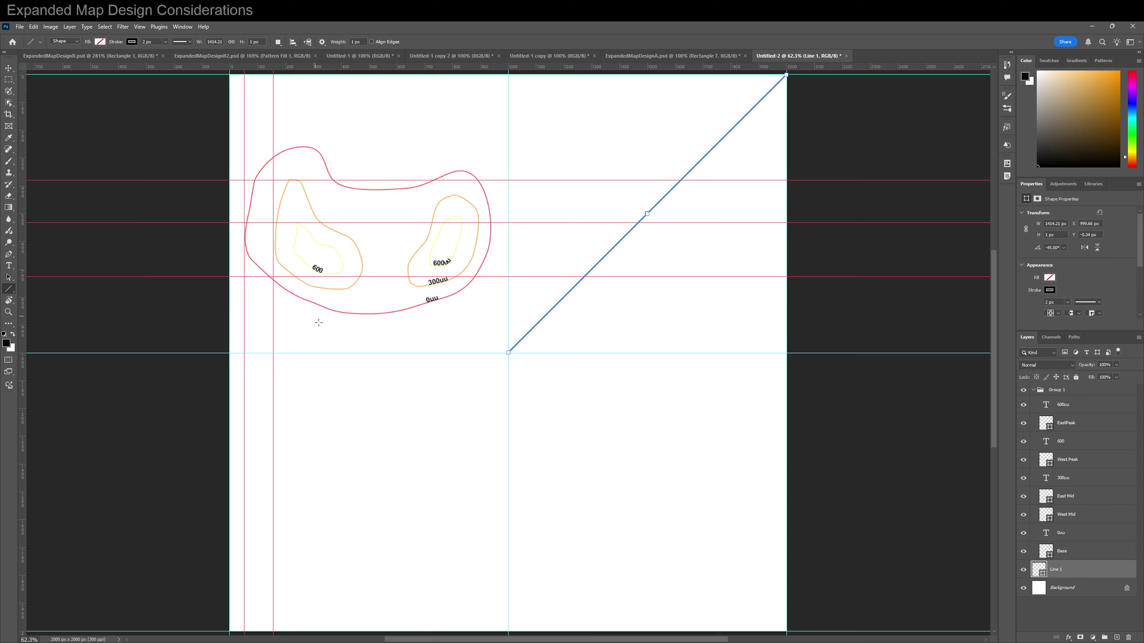